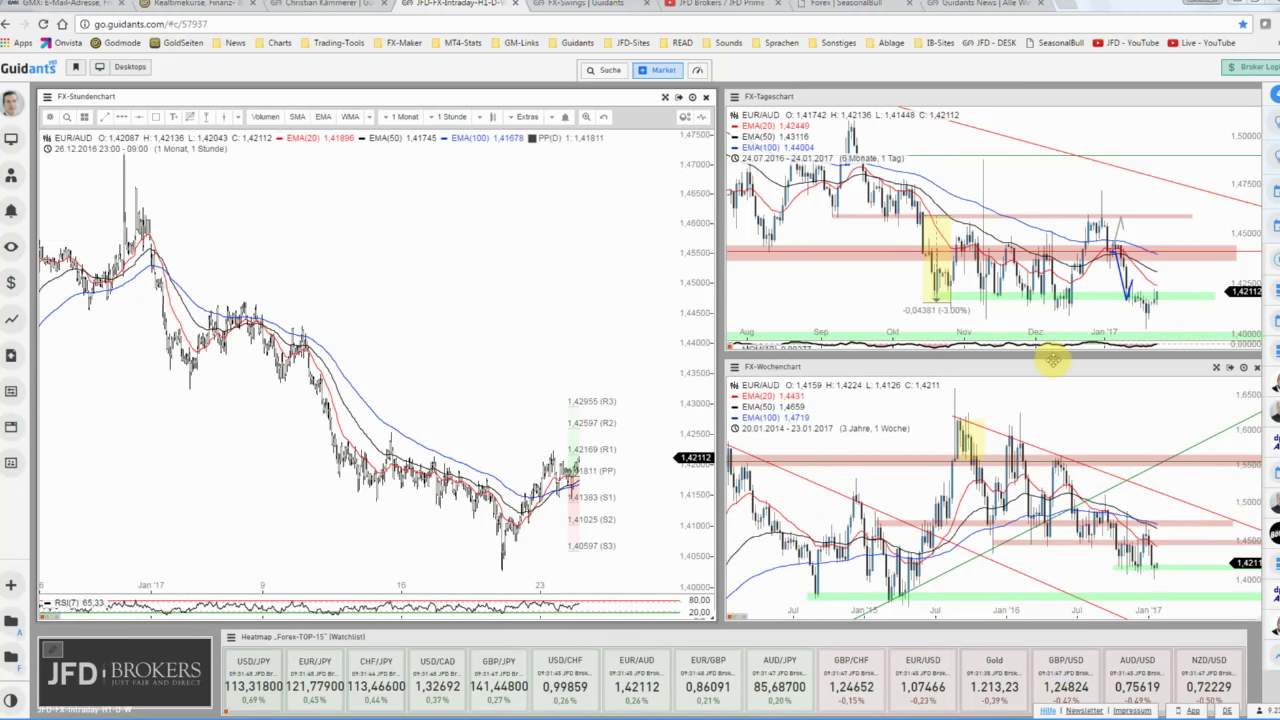
Step: Activate the weekly EUR/AUD chart panel (FX-Wochenchart) among the three charts
click(1108, 420)
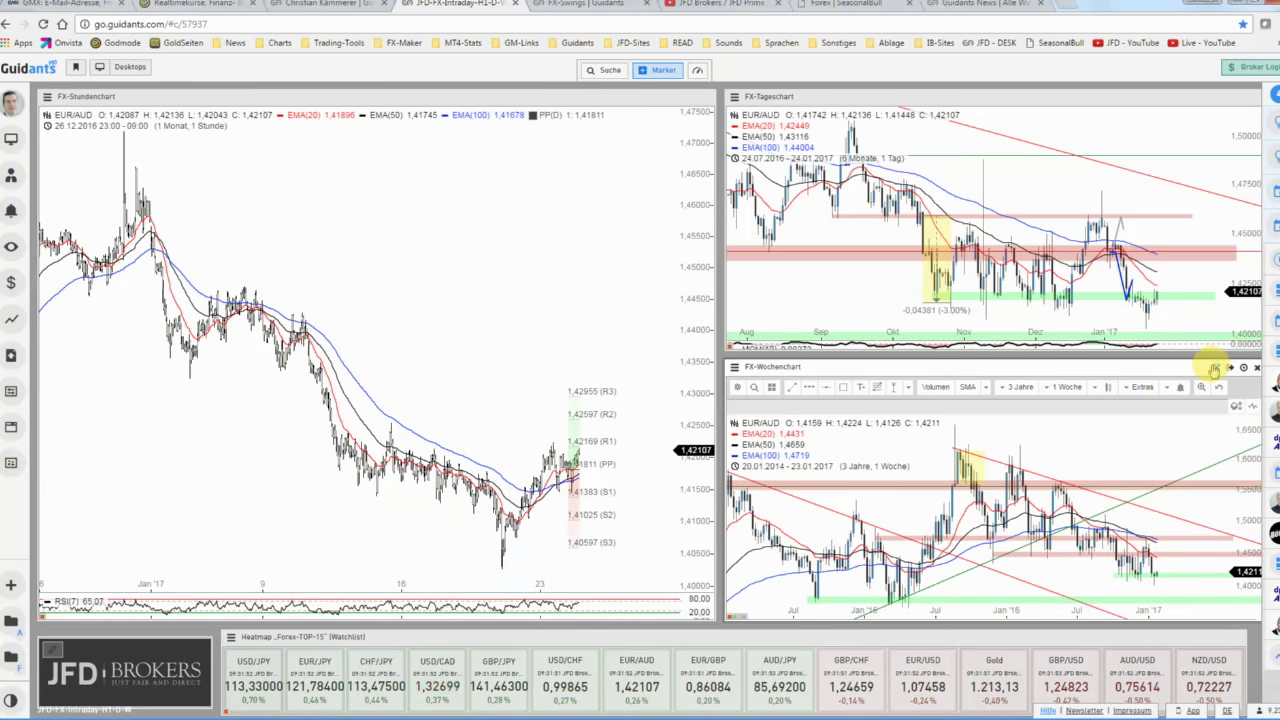
Step: Maximize the weekly EUR/AUD chart and extend the green support zone beneath the latest candles
click(1213, 369)
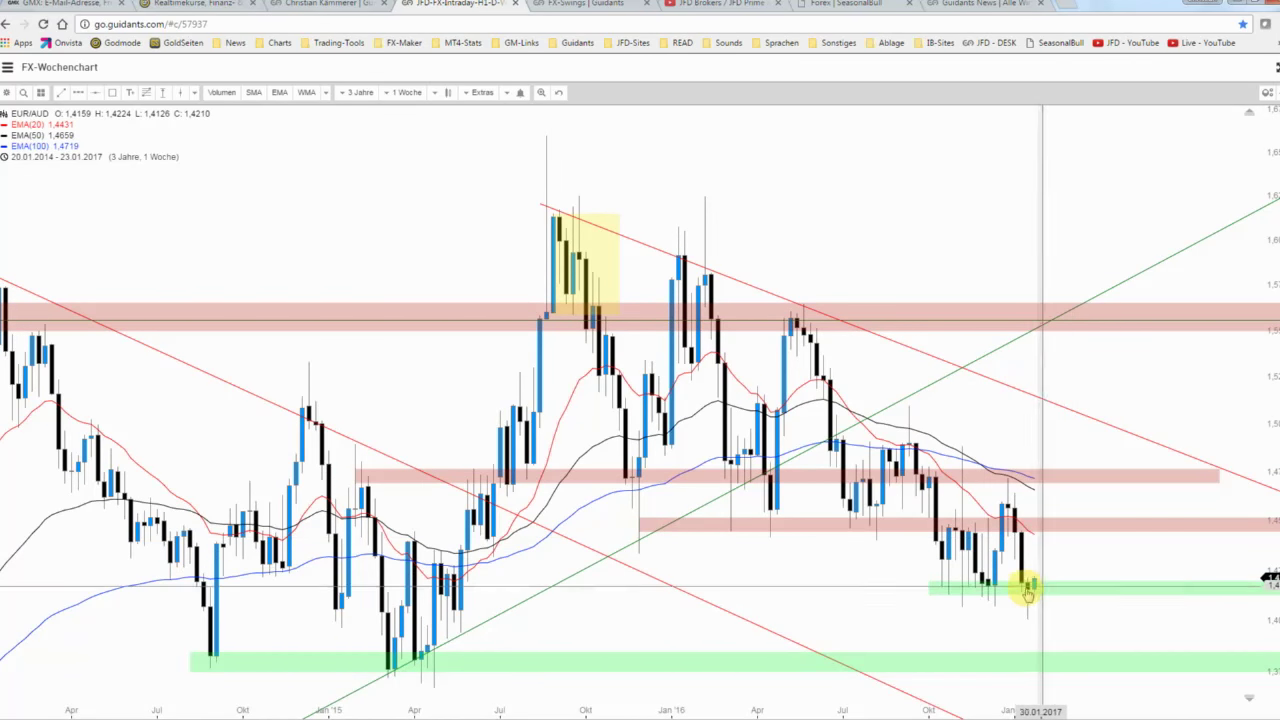
drag(941, 598, 1023, 586)
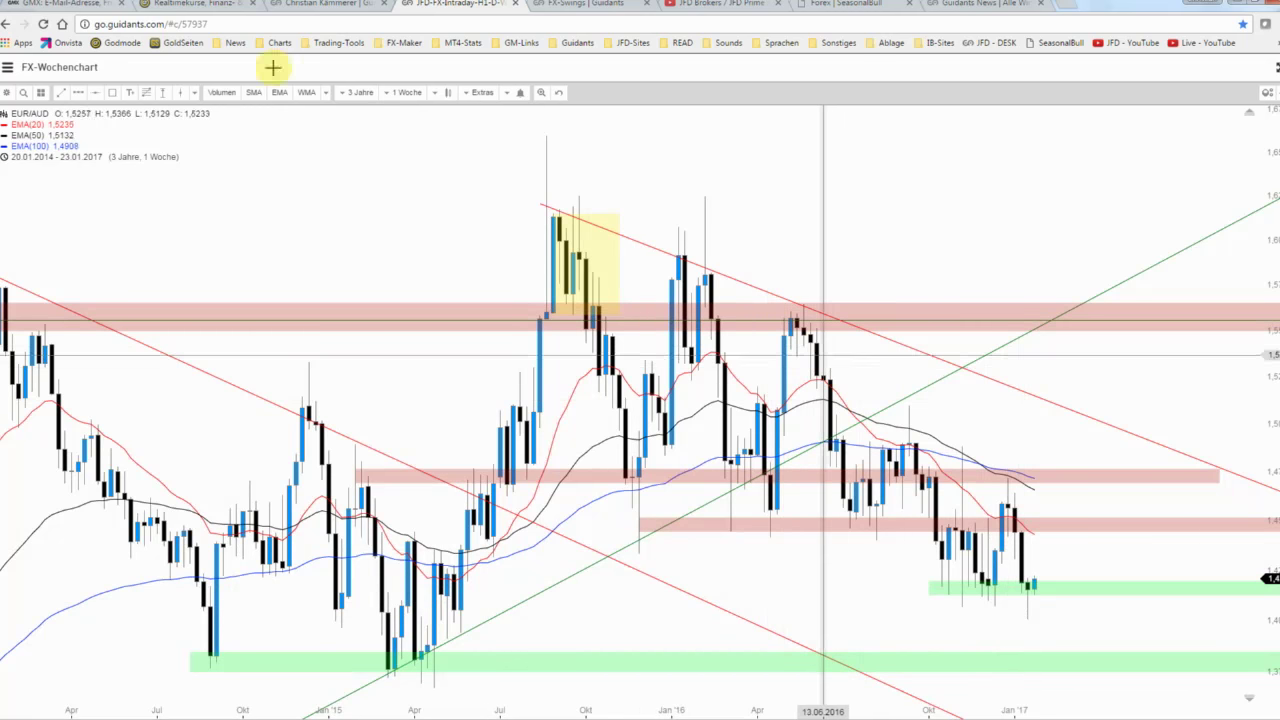
Step: Draw a red descending trendline from a 2016 high down below the green support zone
click(63, 95)
click(719, 304)
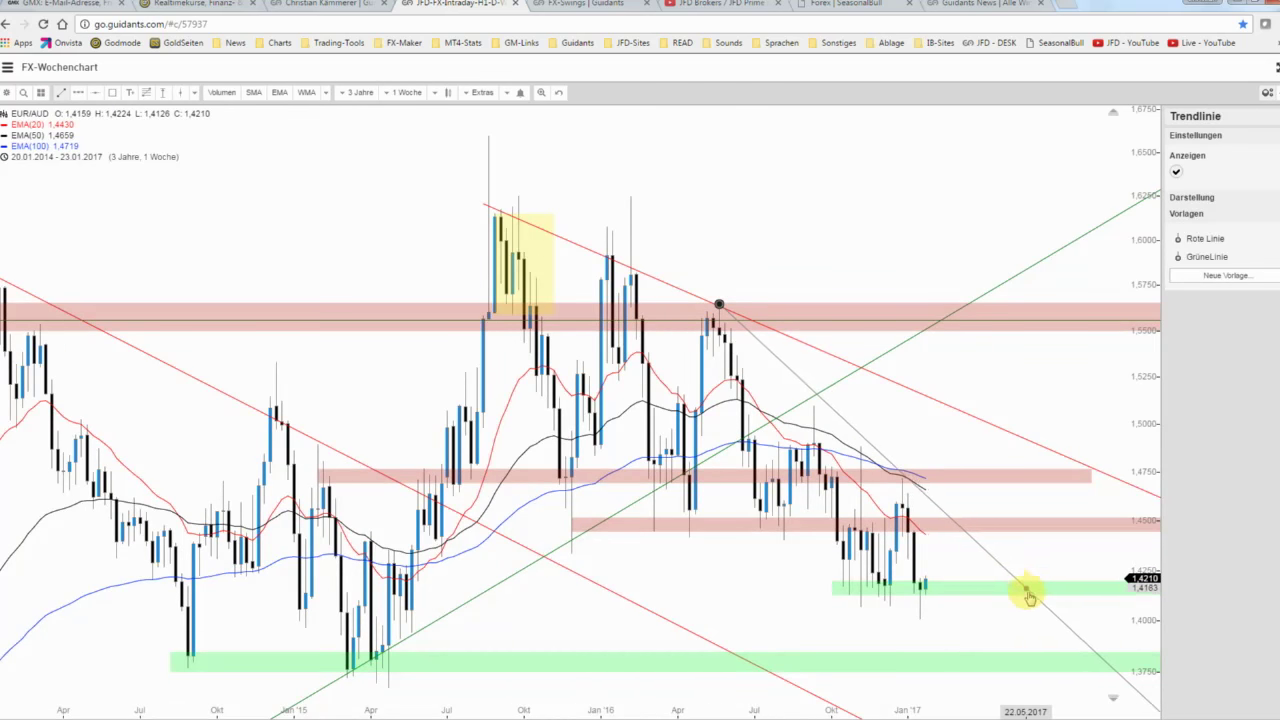
click(1025, 595)
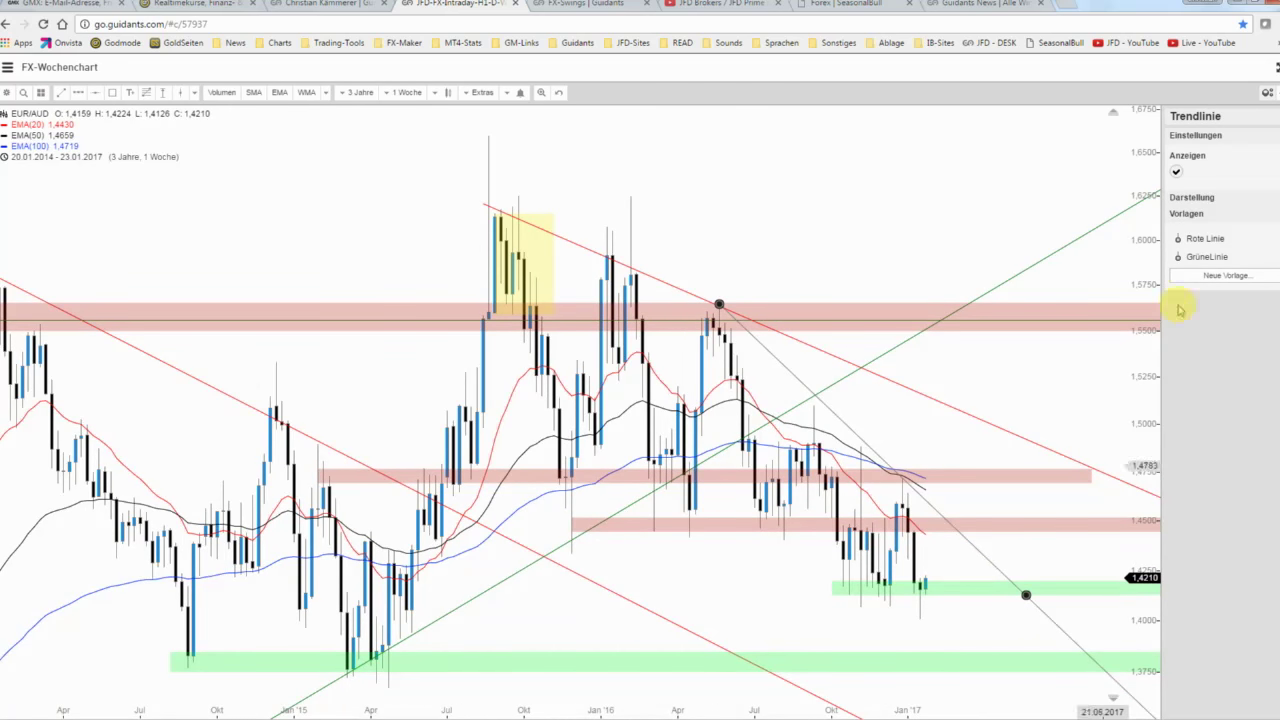
drag(719, 304, 785, 386)
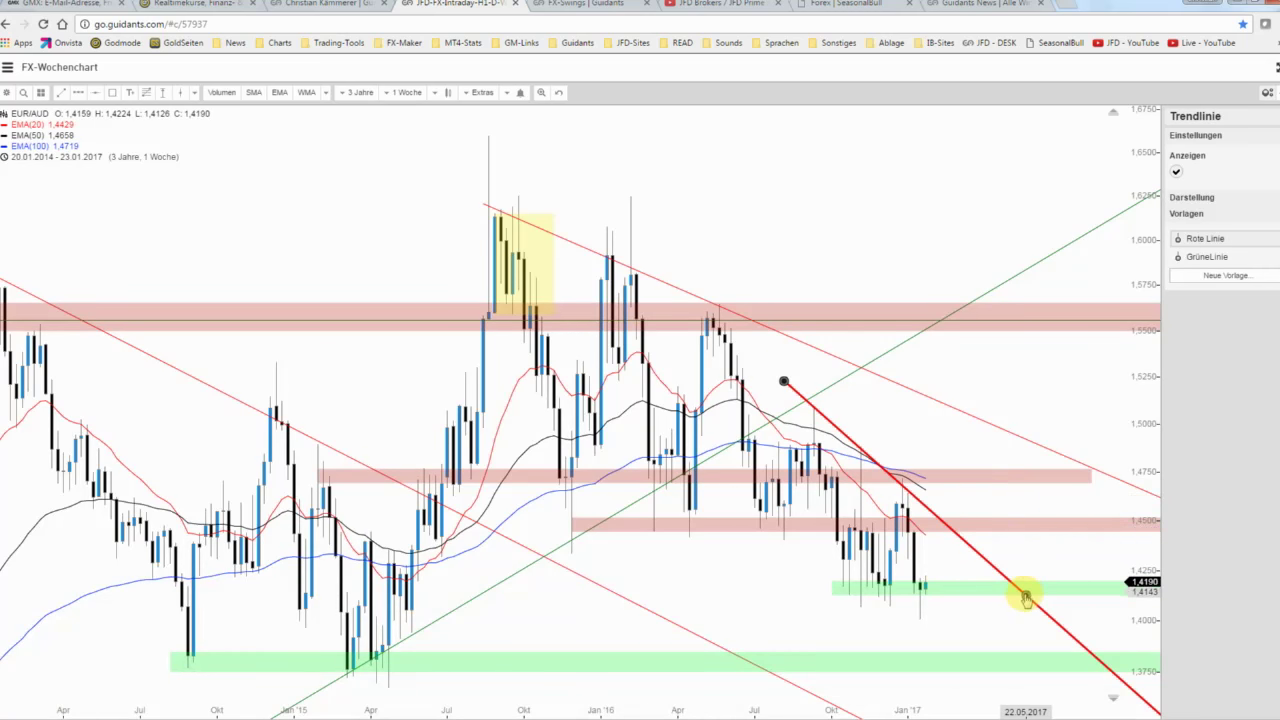
click(937, 420)
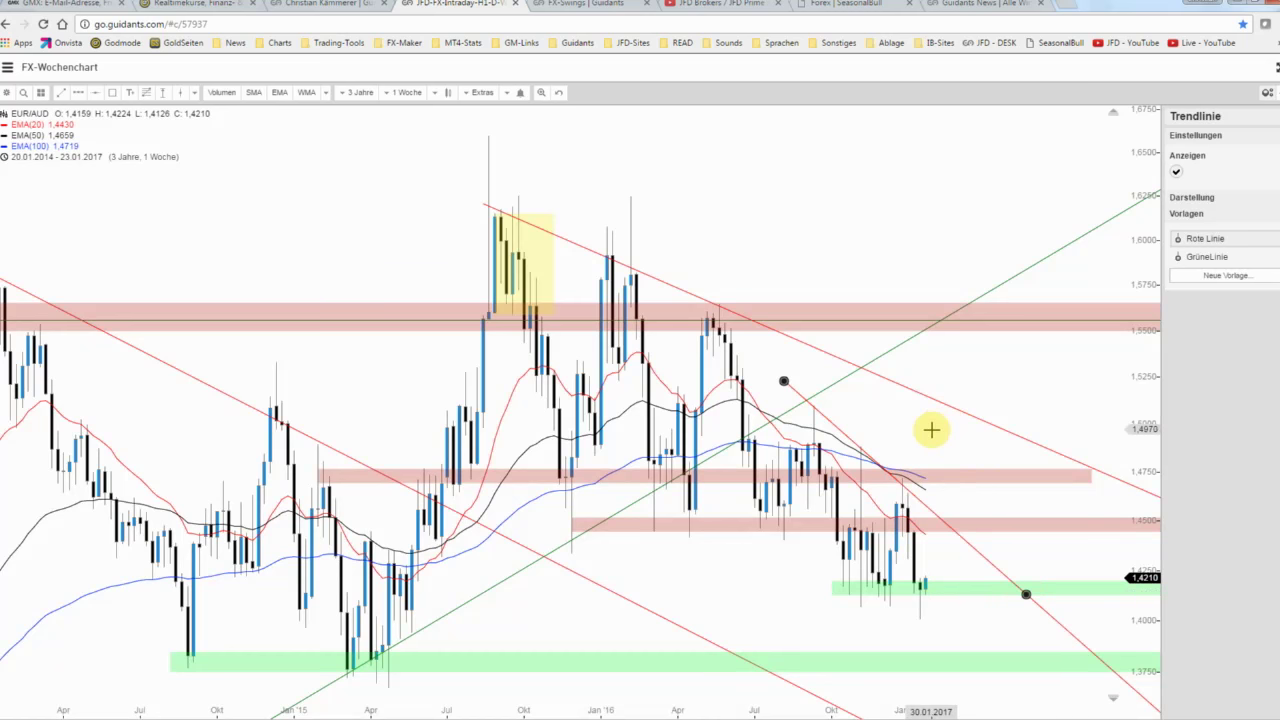
Step: Copy the trendline and place the parallel copy below the original to form a channel
right_click(843, 436)
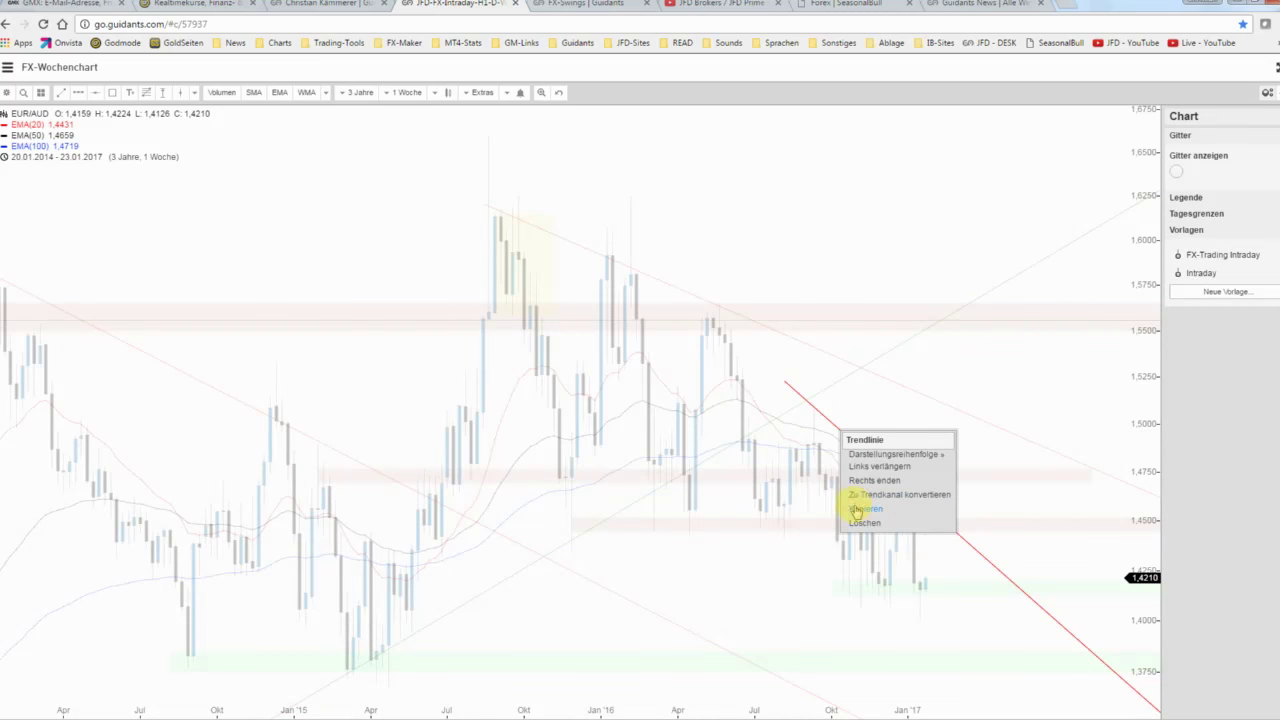
click(862, 509)
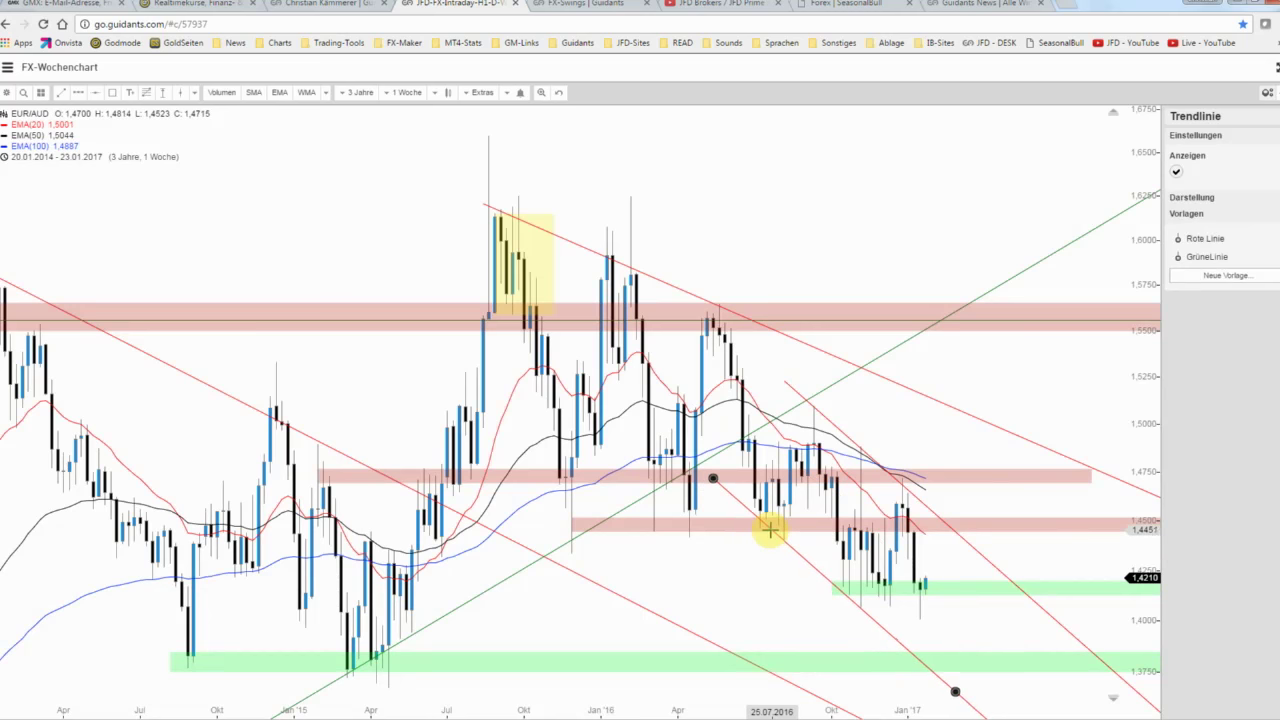
click(762, 556)
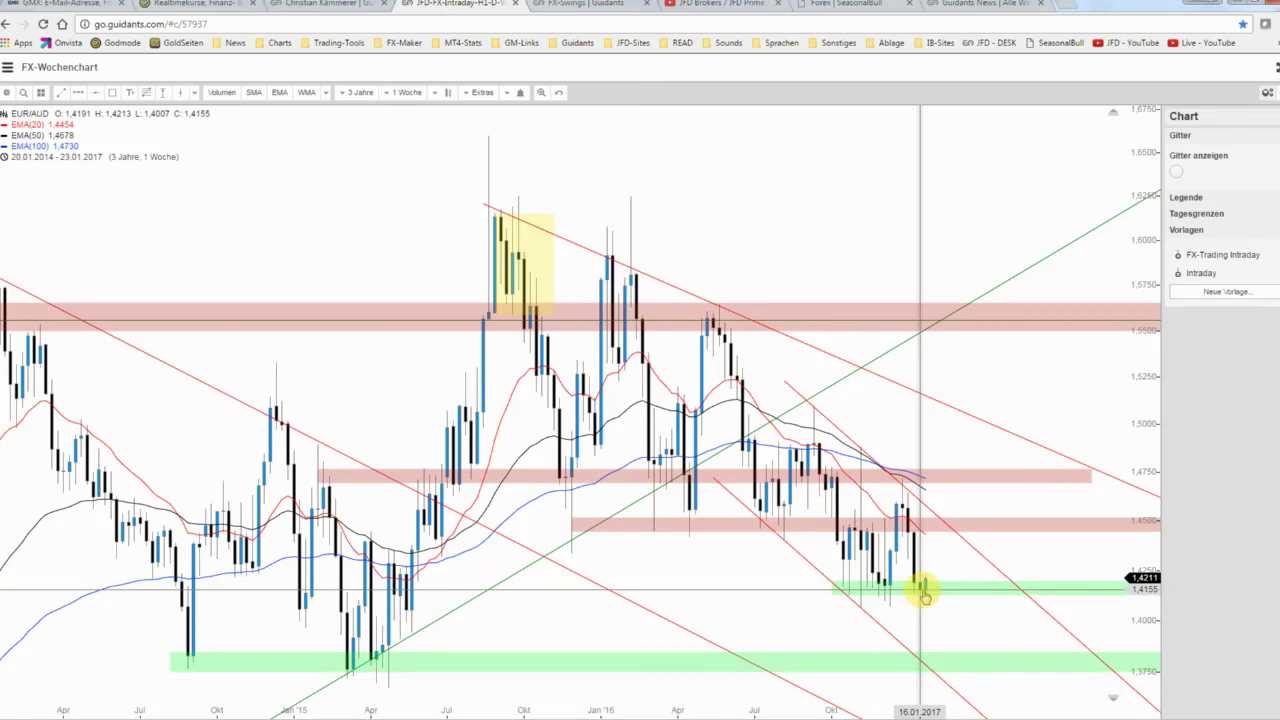
click(6, 92)
Step: Switch to the daily EUR/AUD chart (FX-Tageschart) and zoom to about 5 months
click(16, 123)
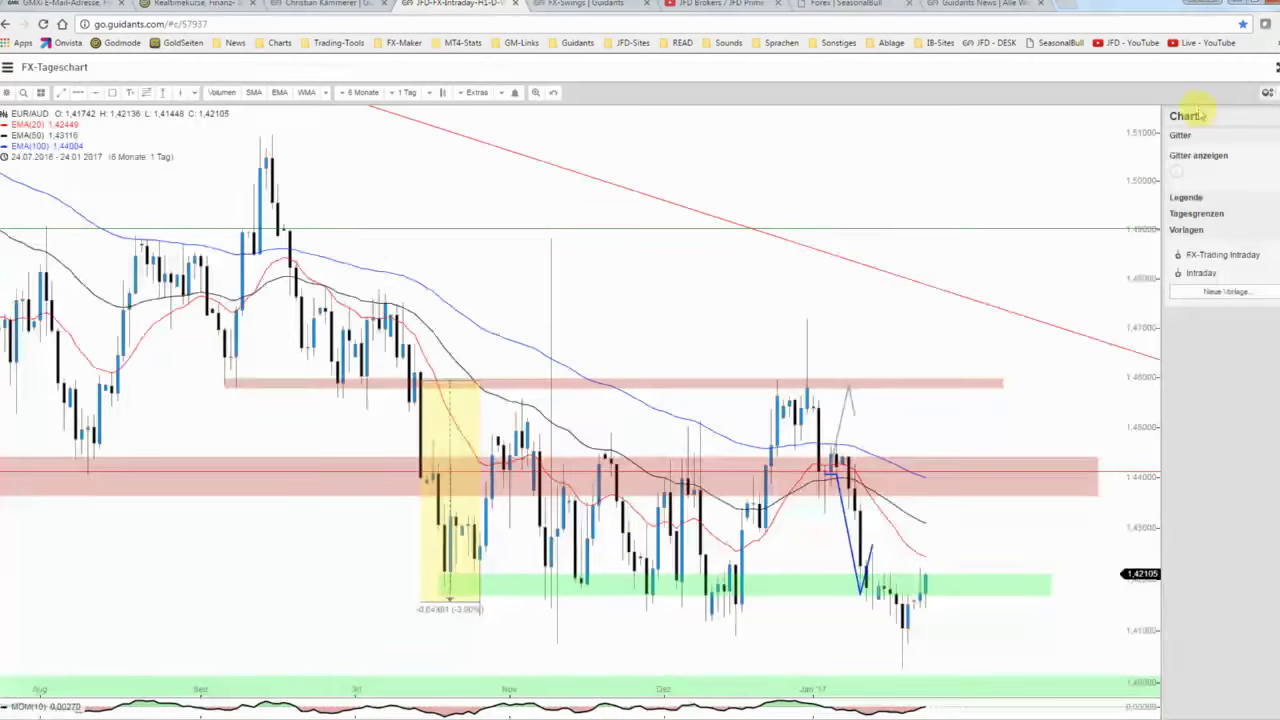
scroll(894, 323, up, 2)
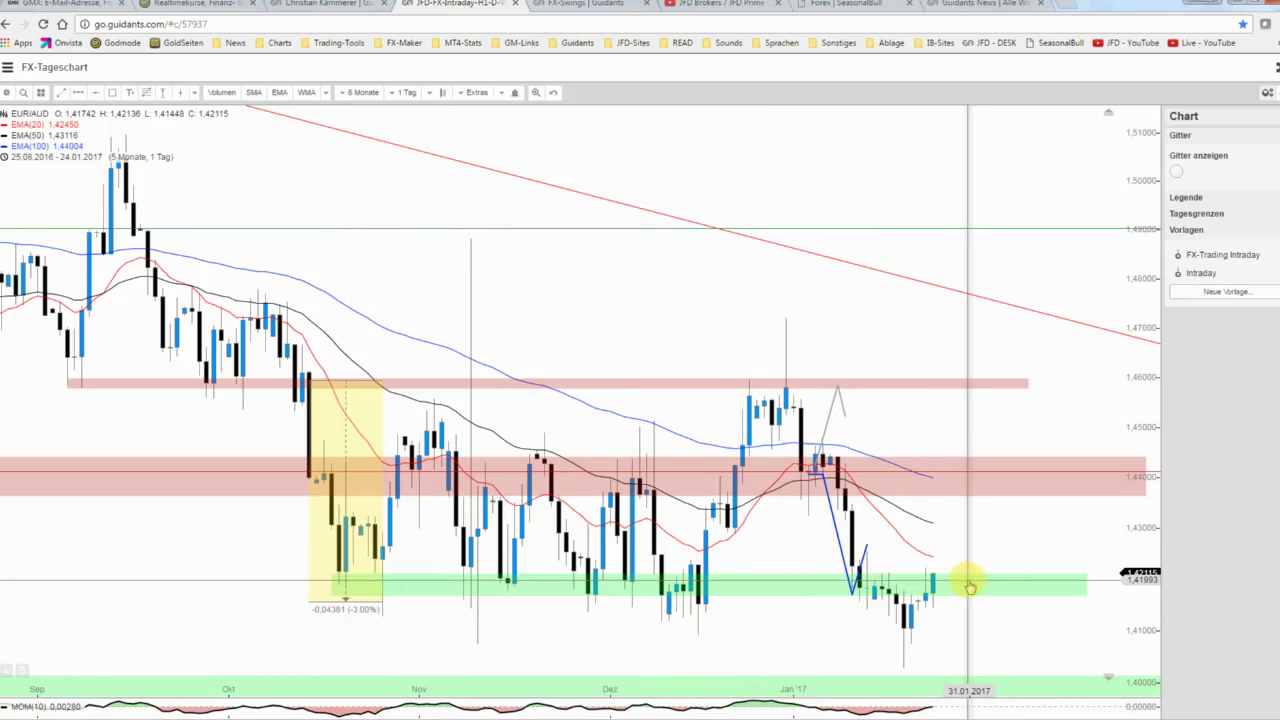
Step: Delete the blue and grey Pfad arrows from the daily chart and zoom to 4 months
right_click(831, 529)
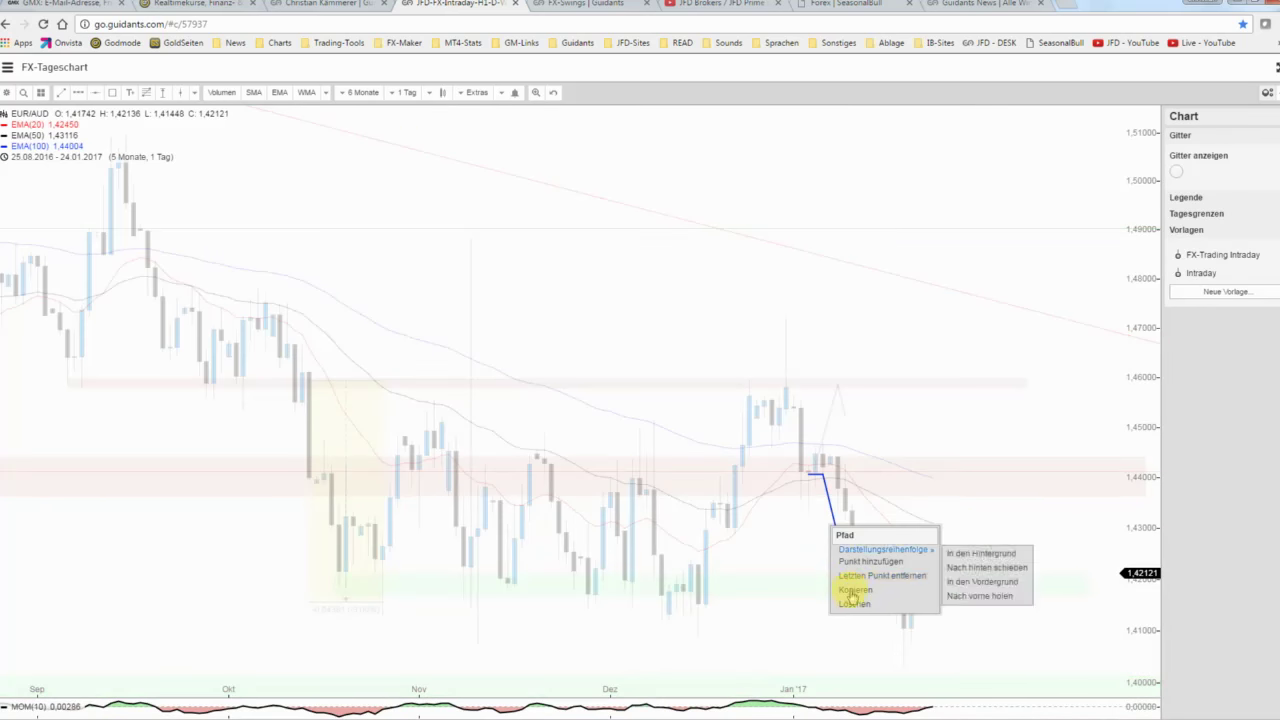
click(853, 605)
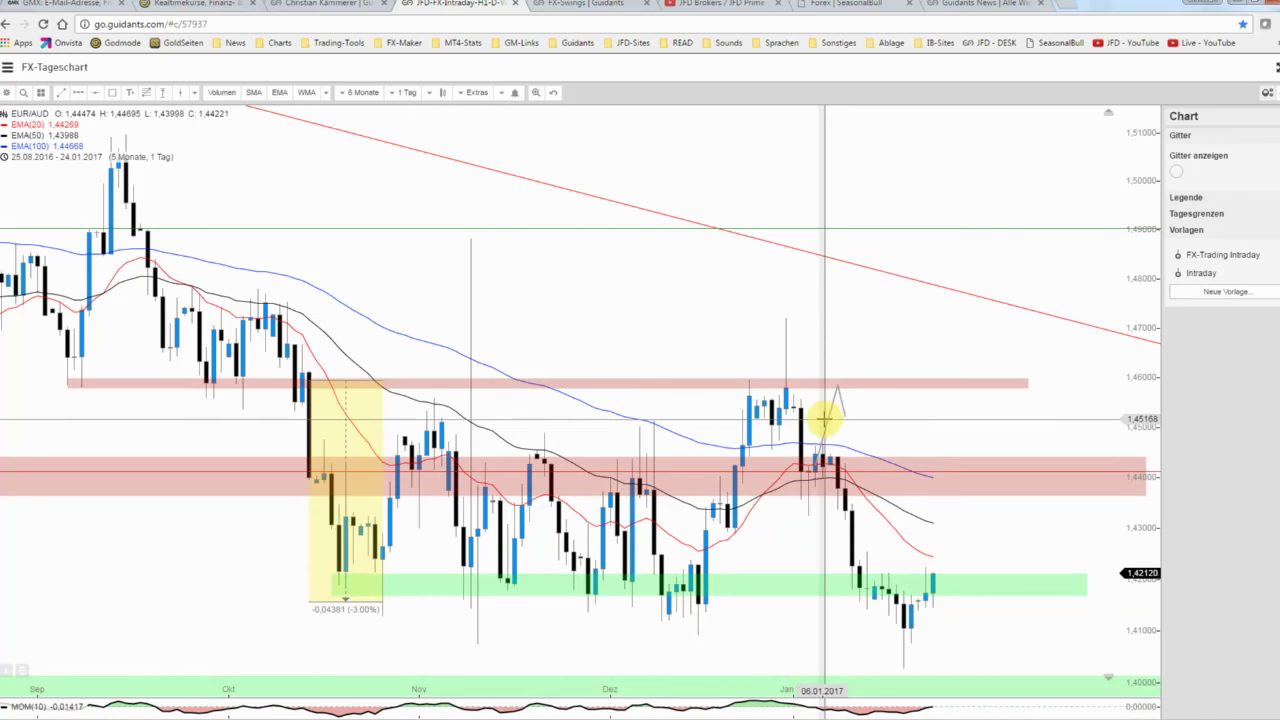
right_click(829, 427)
click(840, 497)
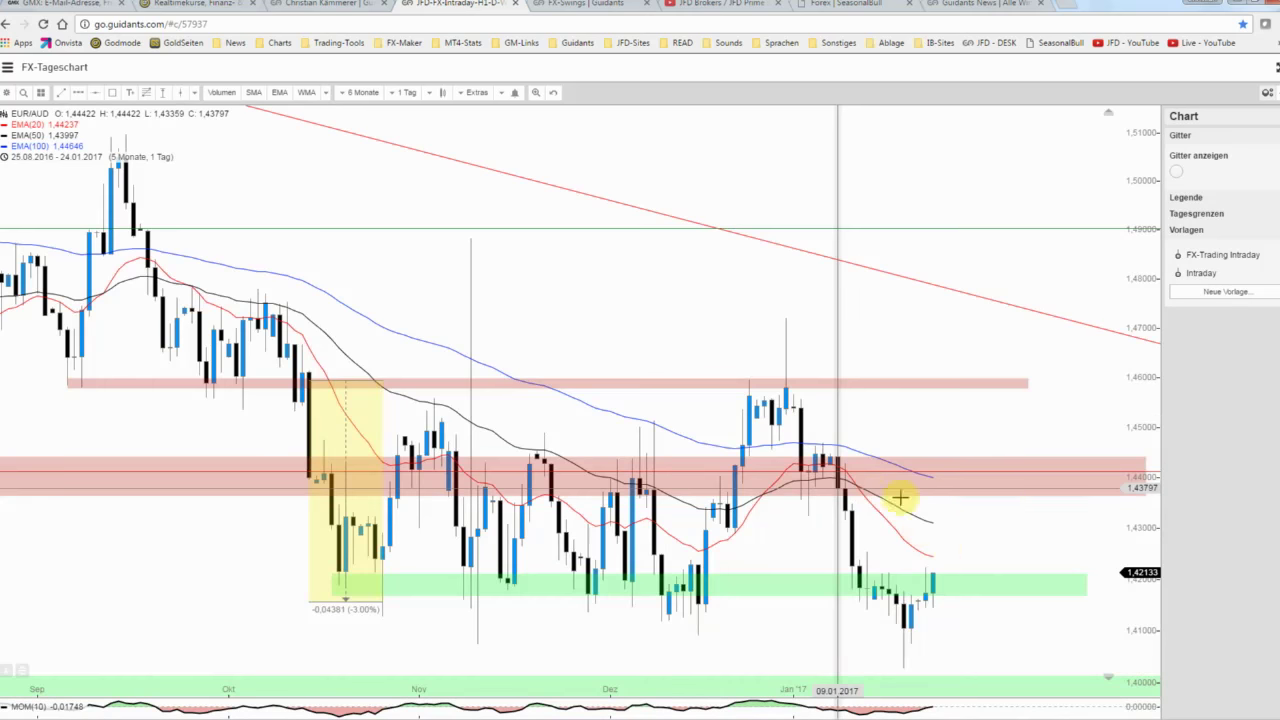
scroll(957, 543, up, 1)
scroll(886, 506, up, 2)
scroll(805, 535, up, 1)
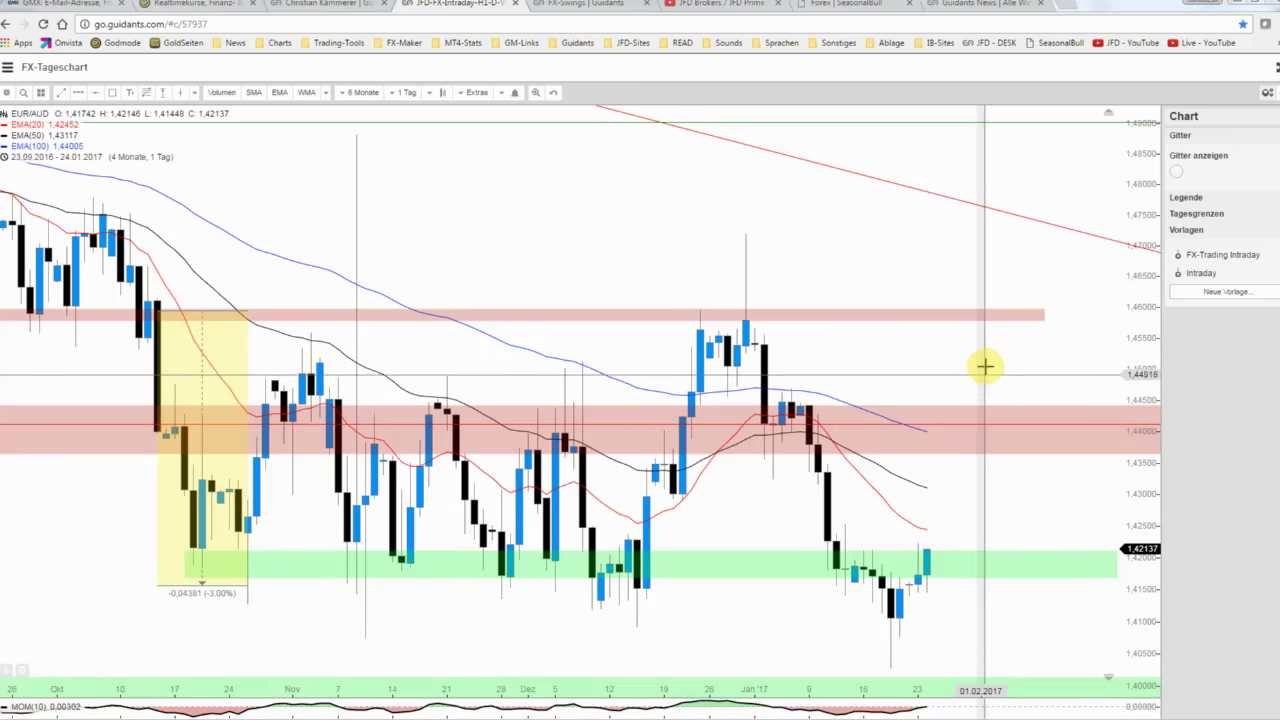
Step: Extend the upper red zone near 1.4600 to the chart's right edge, revealing the 1.4000 green zone
click(1025, 316)
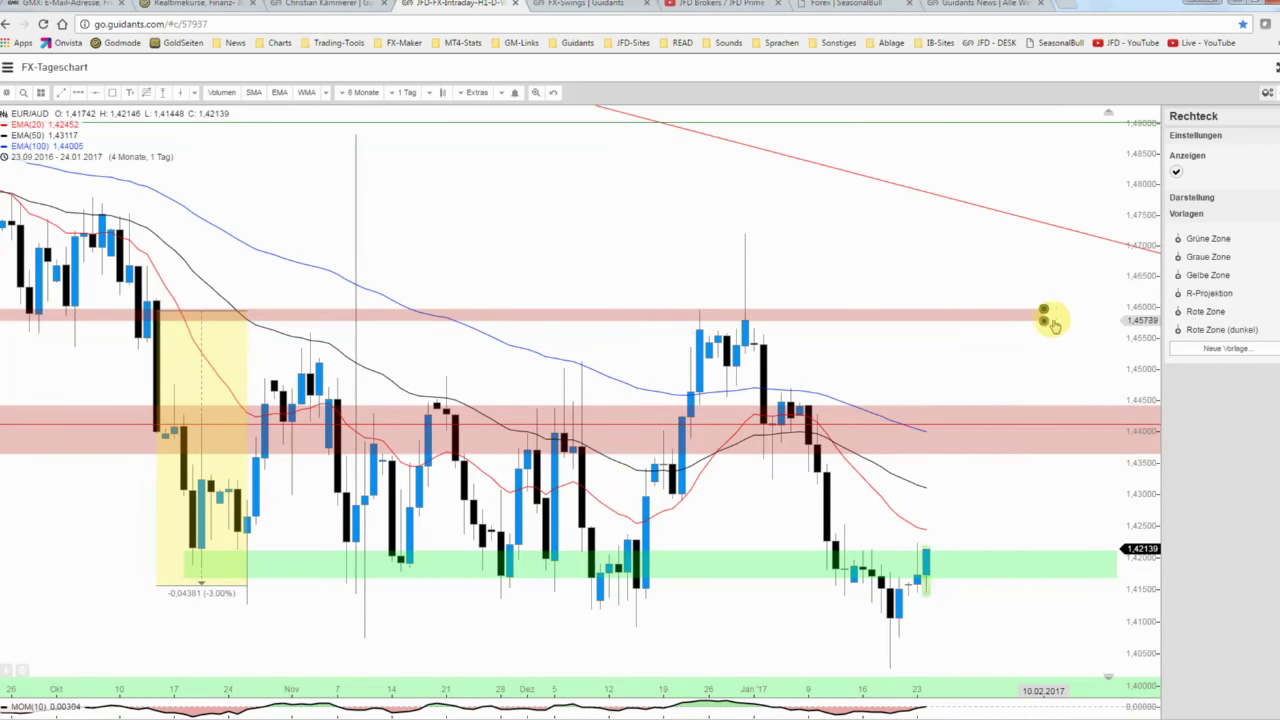
drag(1043, 322, 1165, 326)
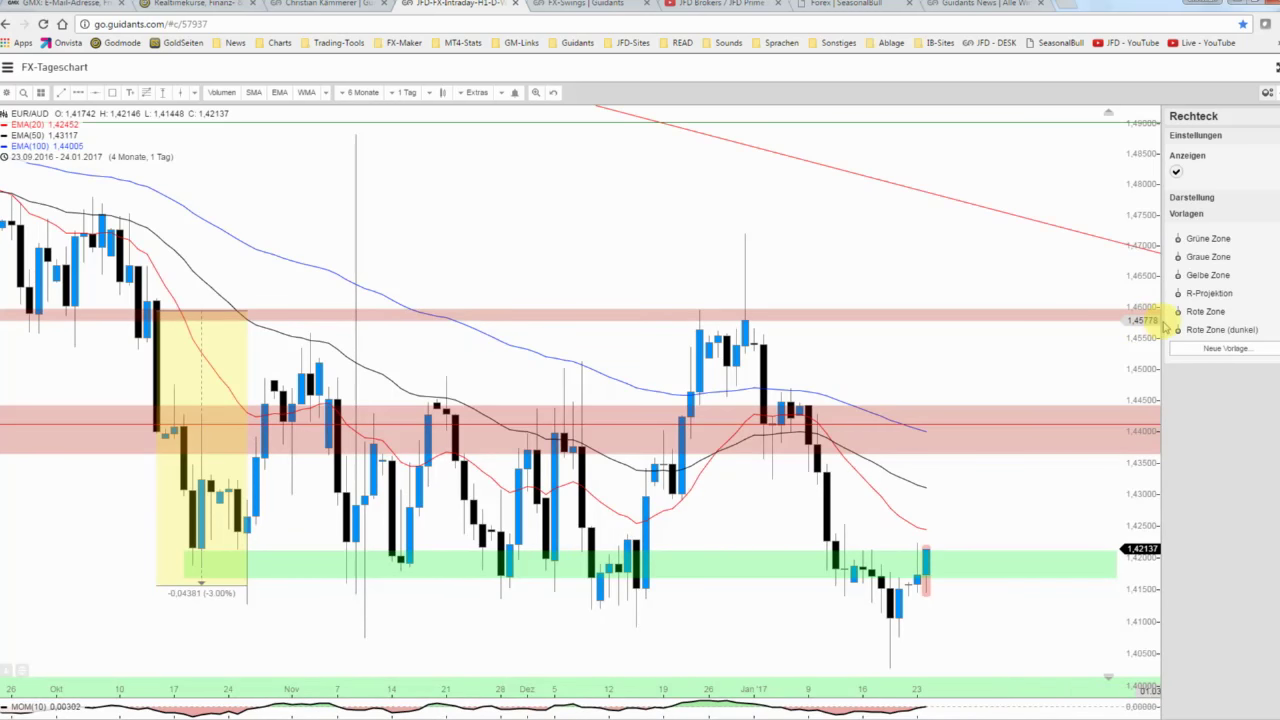
click(1089, 340)
scroll(1085, 343, down, 5)
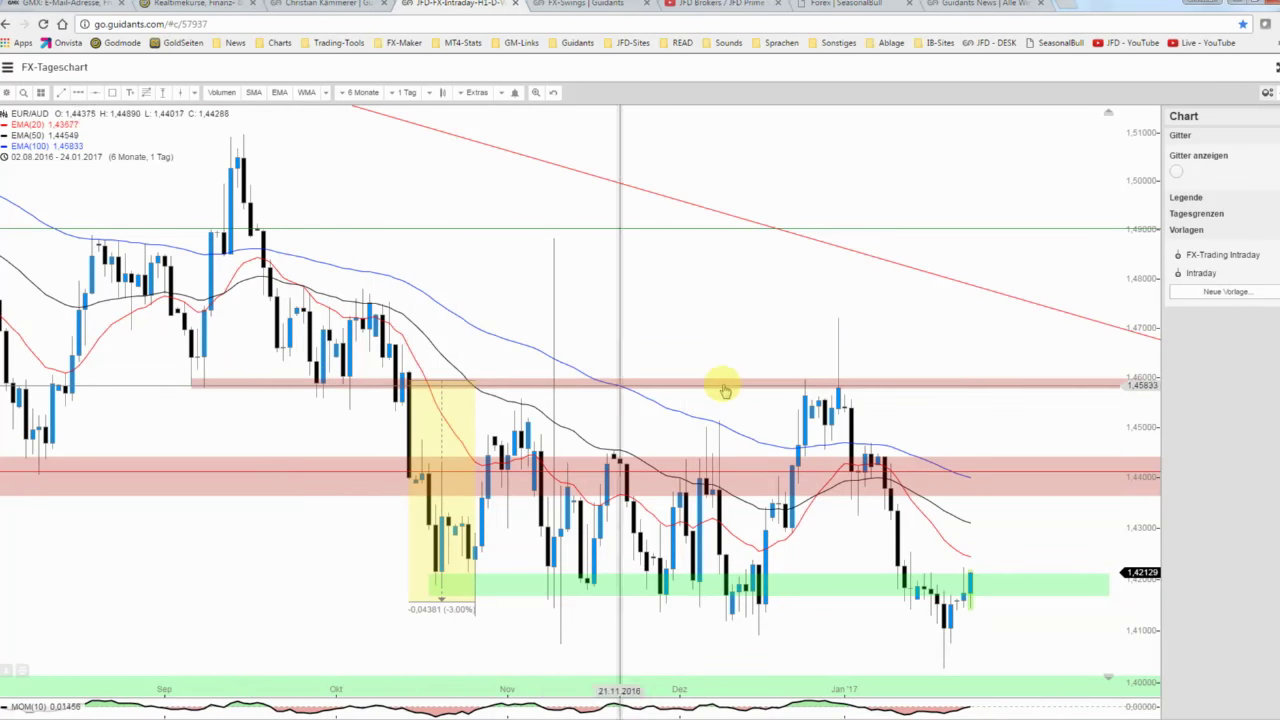
scroll(1037, 428, up, 3)
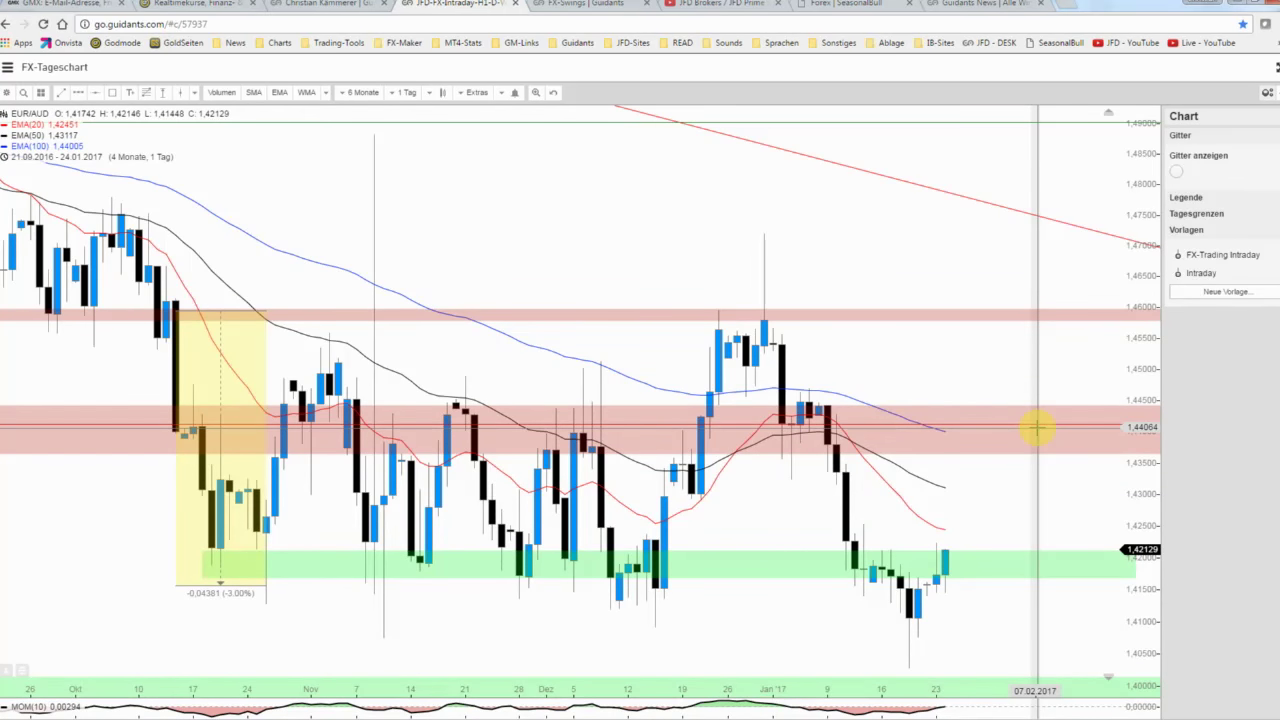
scroll(1038, 437, down, 2)
drag(1003, 498, 1026, 449)
scroll(1028, 448, down, 1)
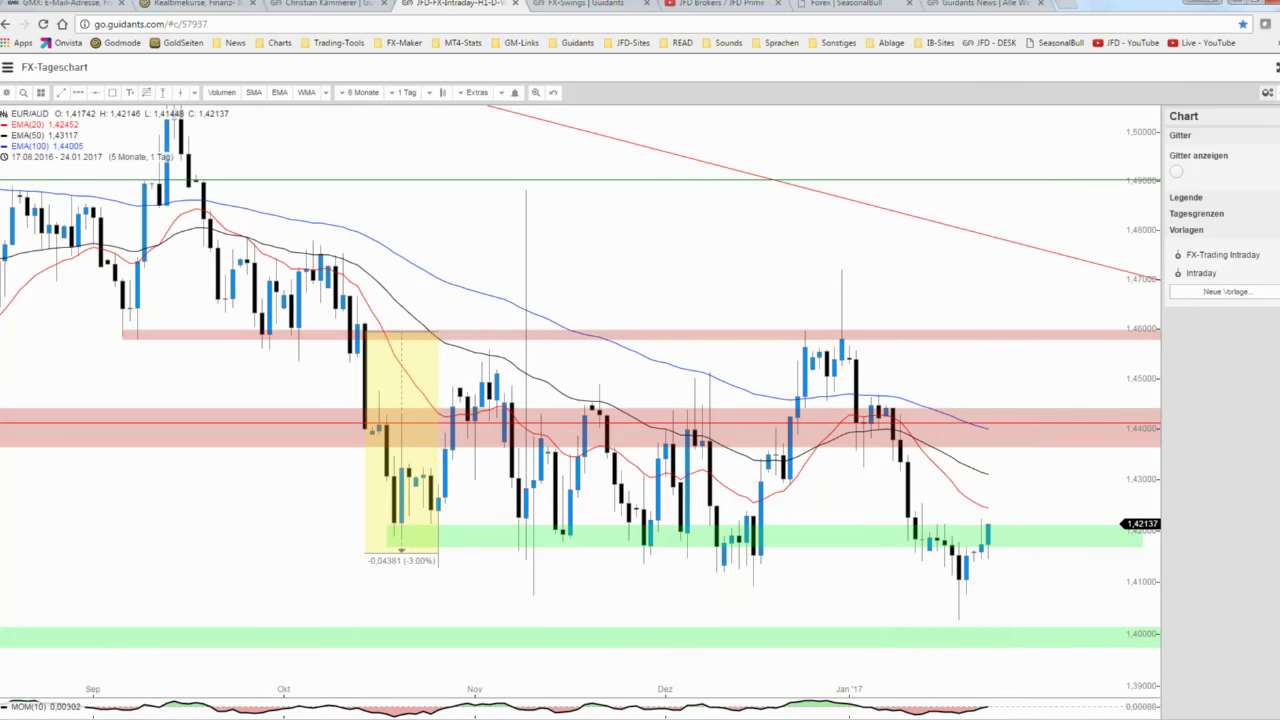
Step: Move the EURAUD seasonality indicator window toward the lower left of the chart
drag(194, 414, 176, 400)
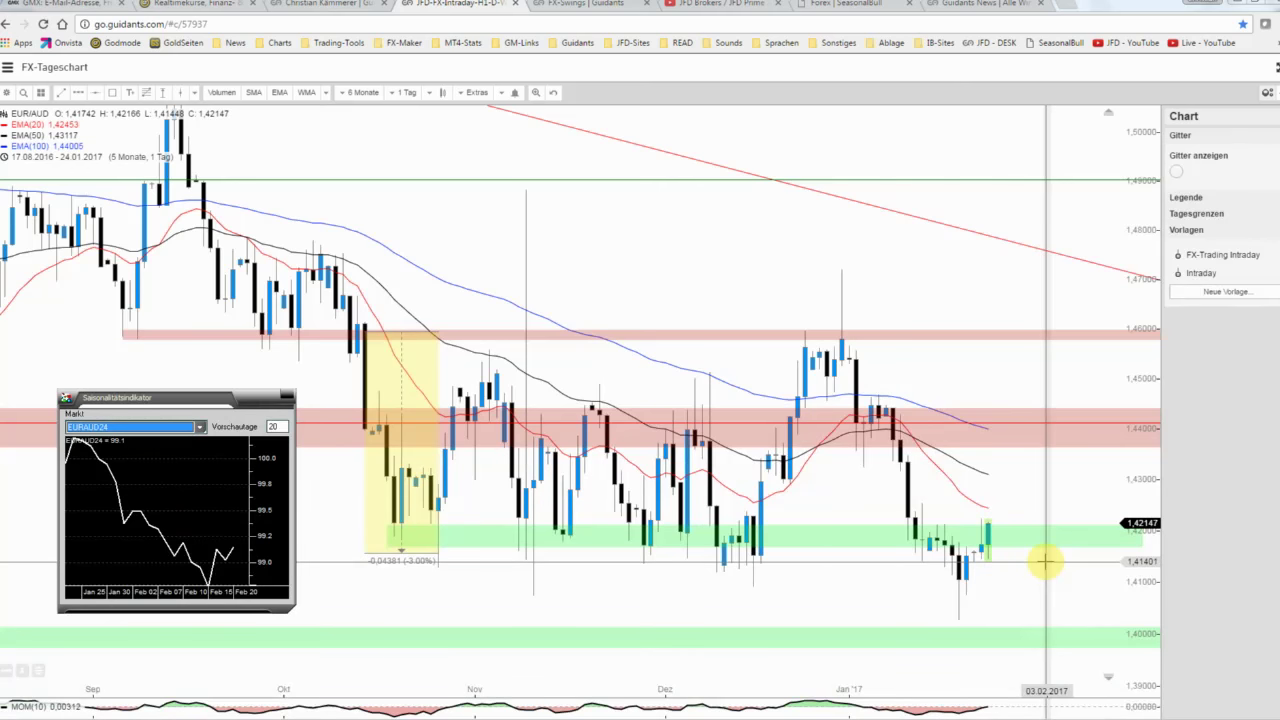
Step: Draw a solid 'blauer Pfeil' path from the latest candle down to the lower green zone
click(78, 92)
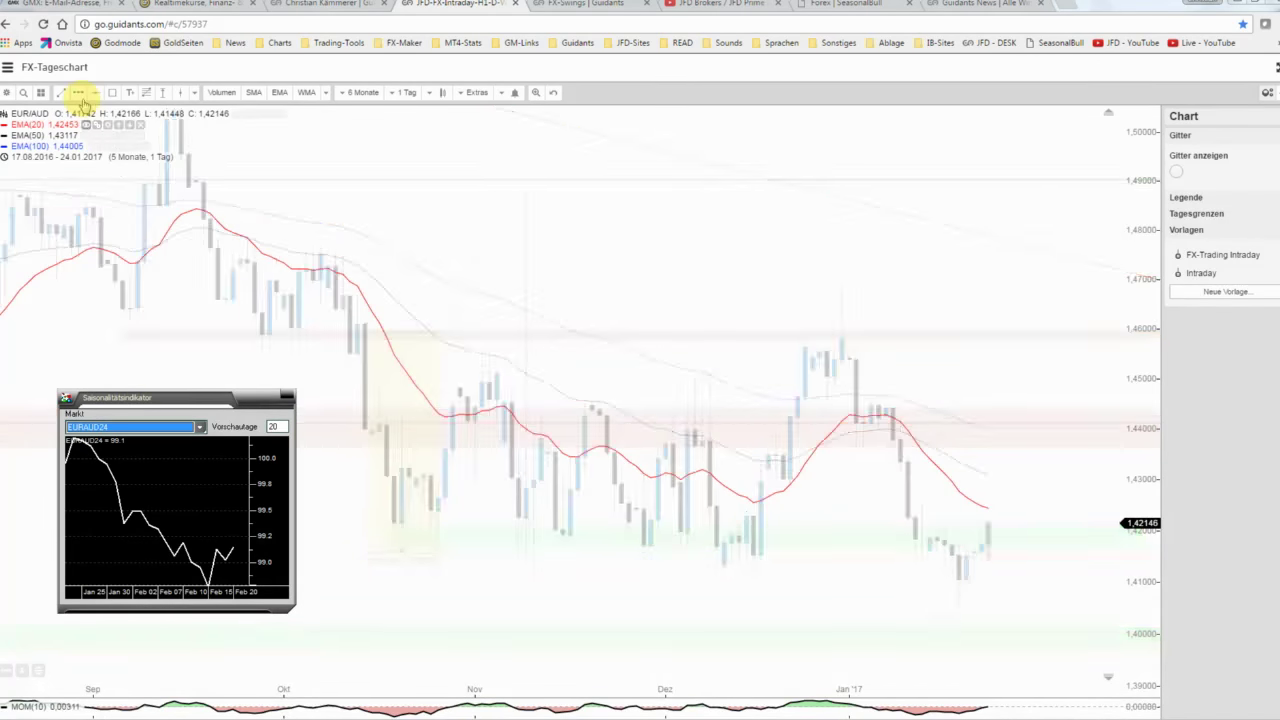
click(996, 563)
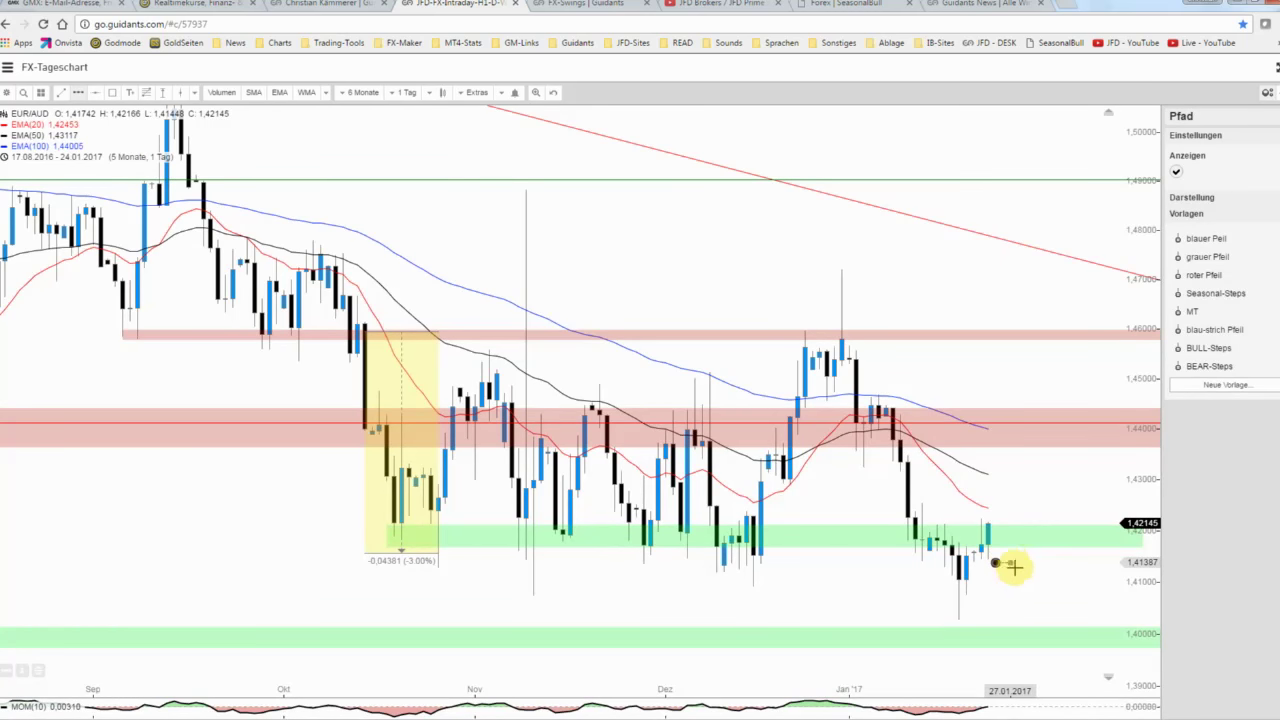
click(1011, 564)
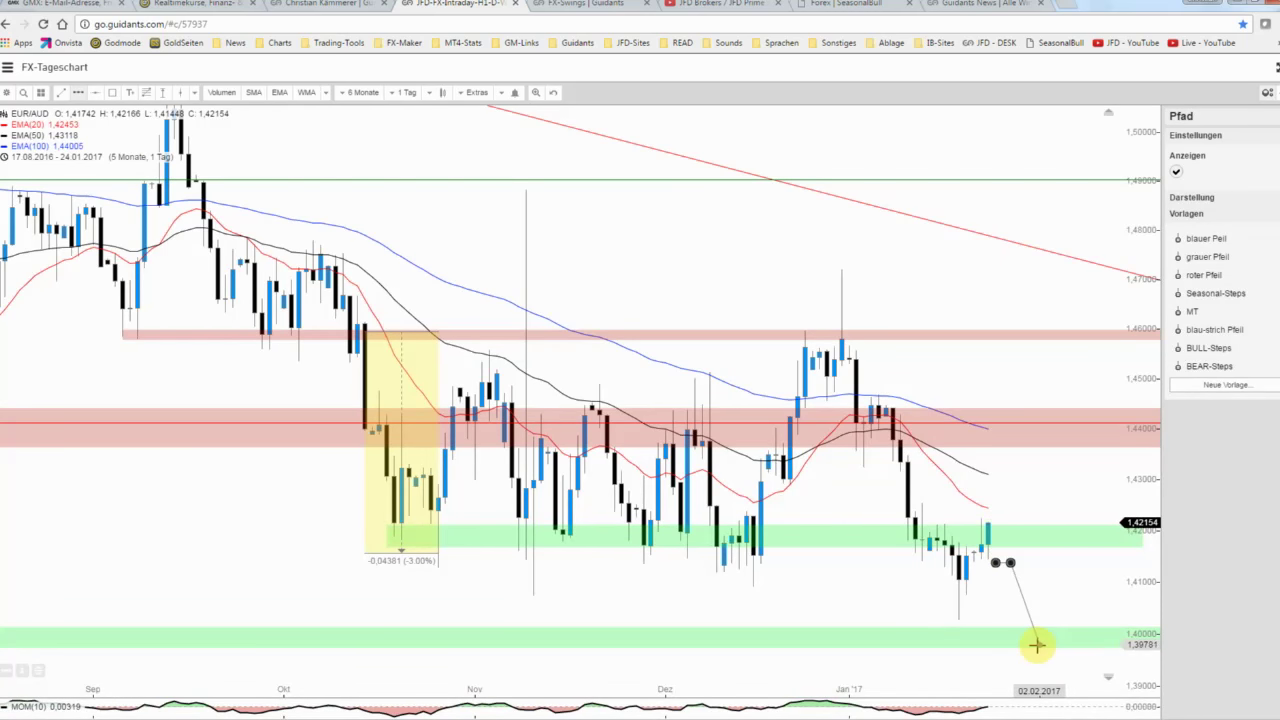
click(1055, 606)
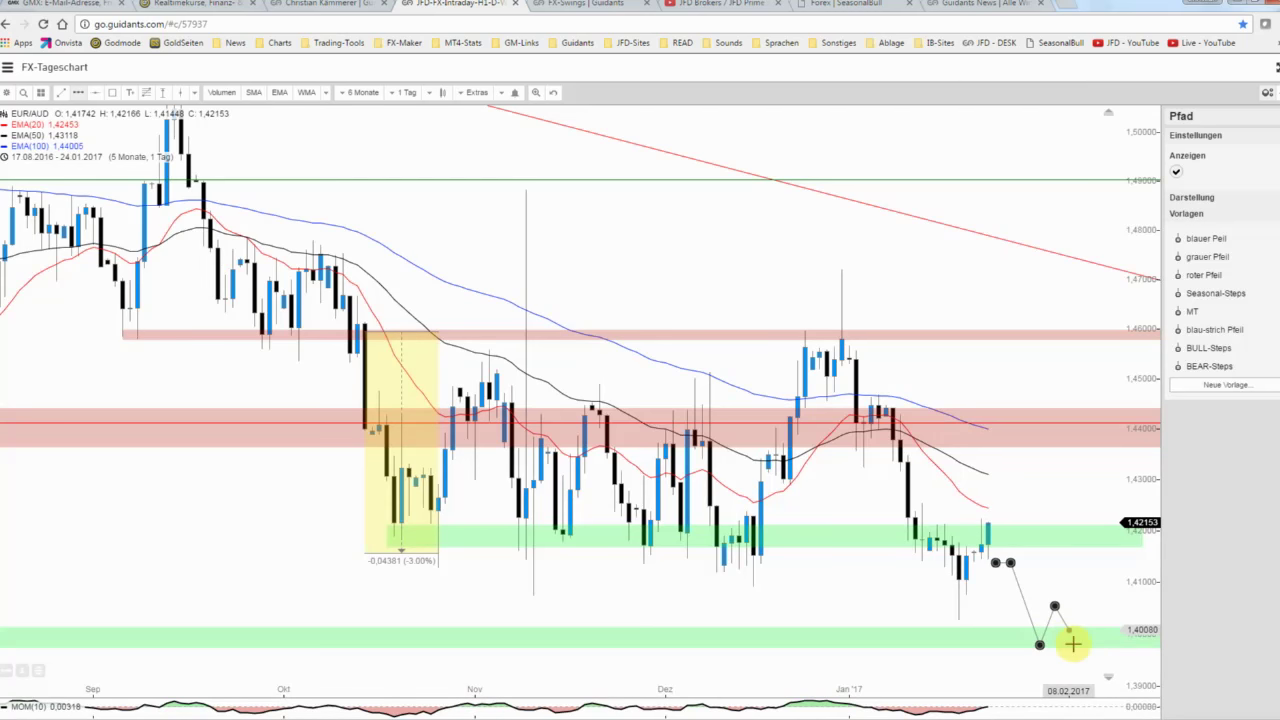
double_click(1084, 666)
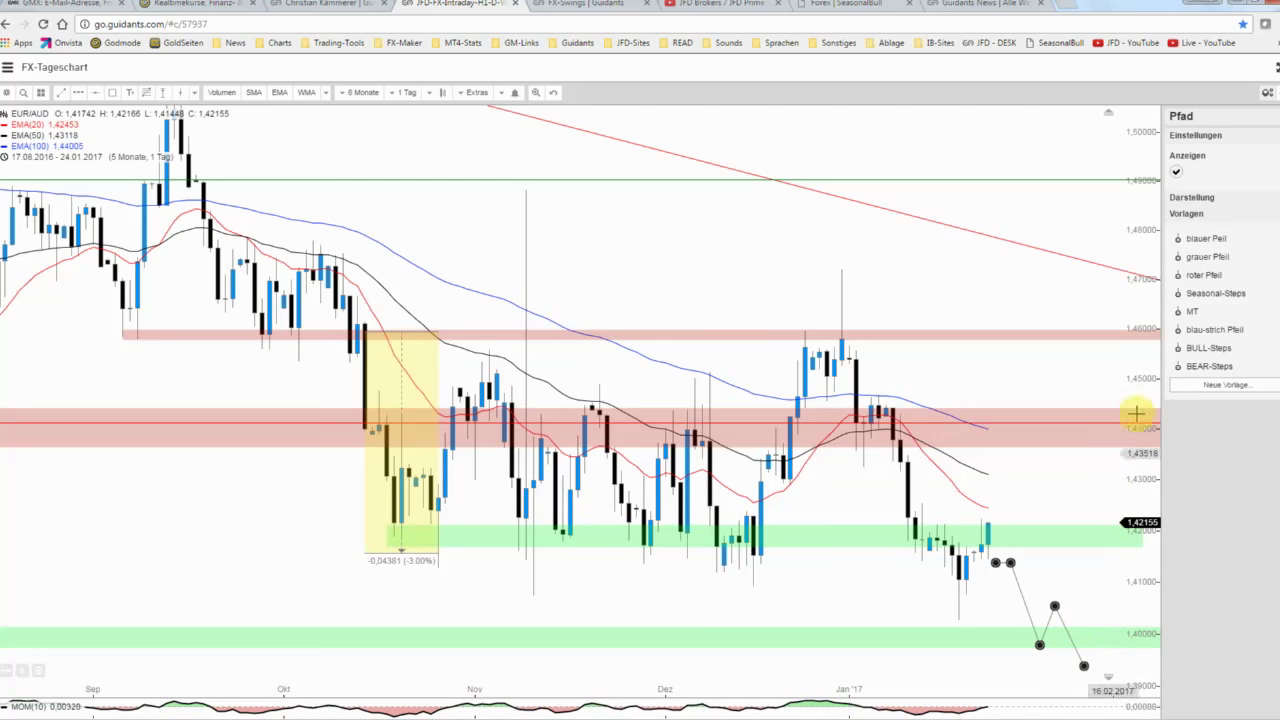
click(1204, 240)
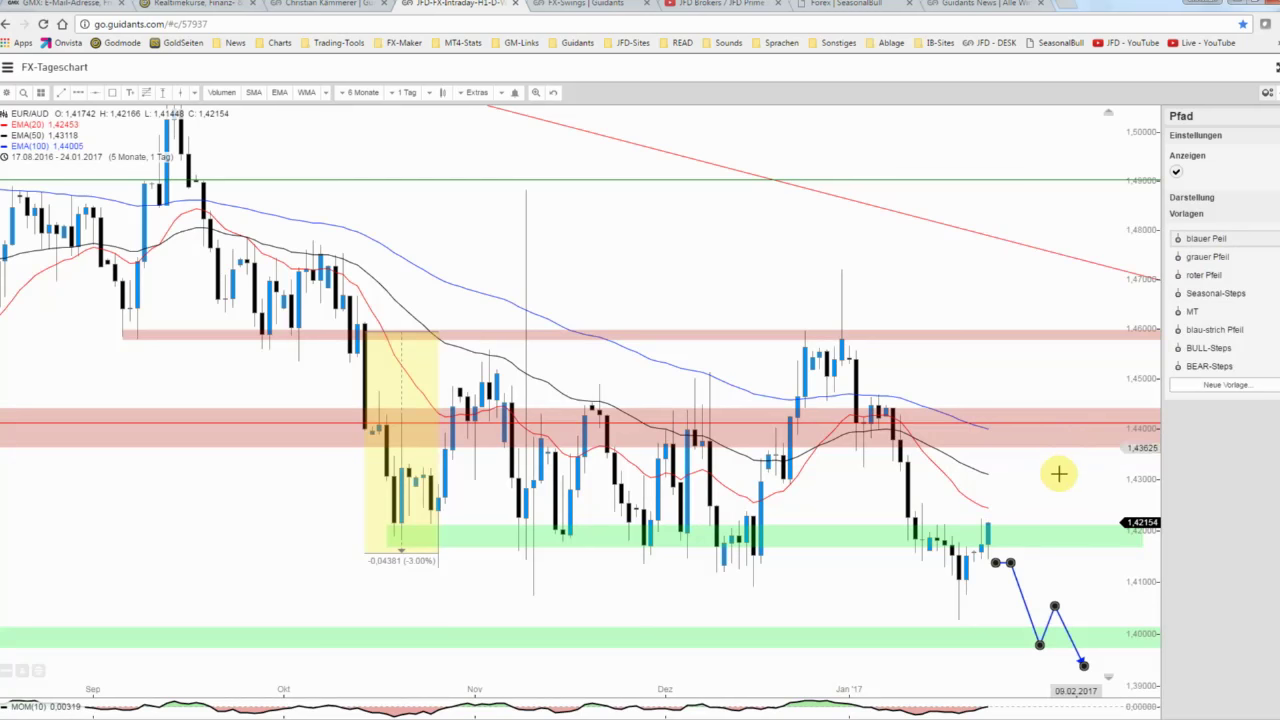
click(1057, 478)
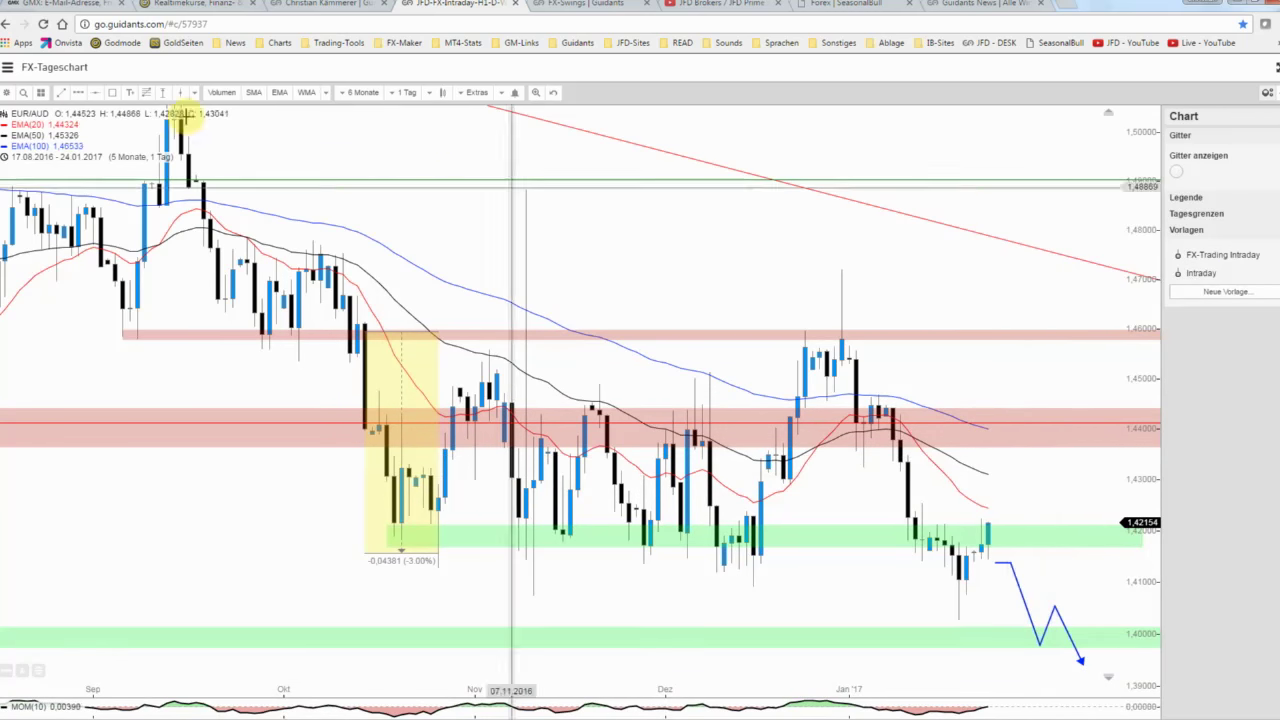
Step: Draw a dashed blue arrow path rising into the red zones with a pullback toward 1.46
click(80, 92)
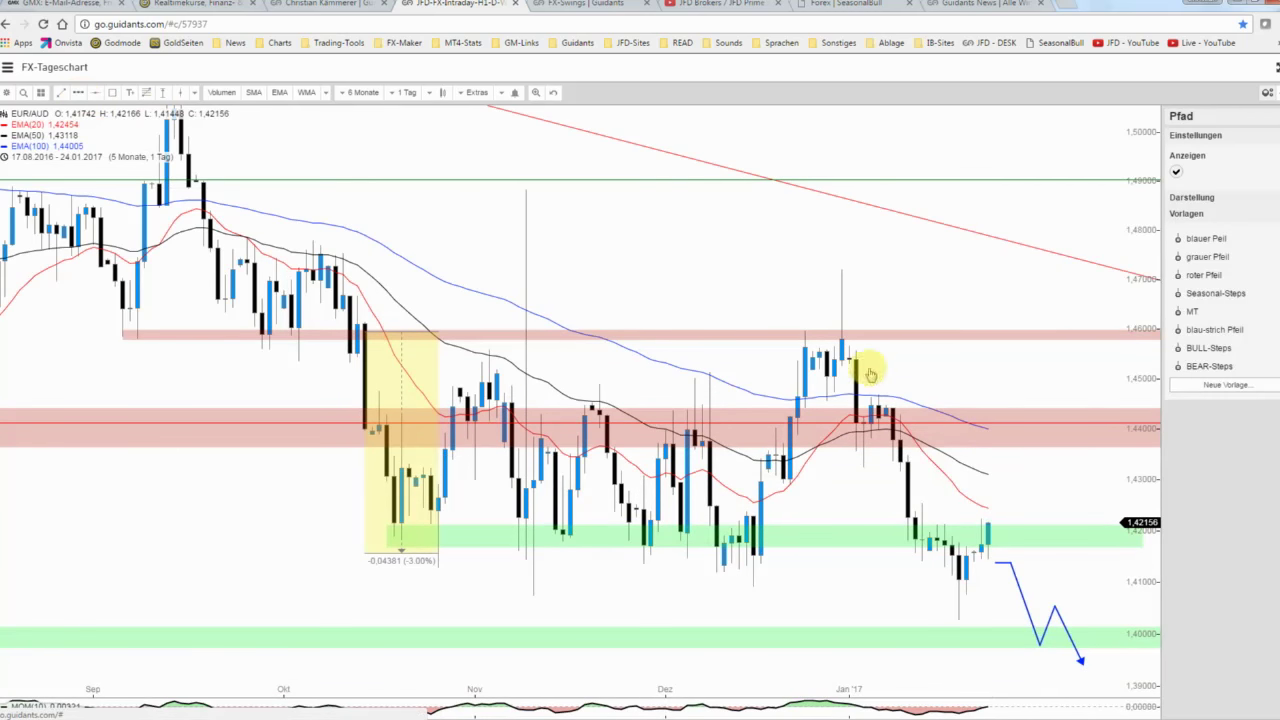
click(988, 518)
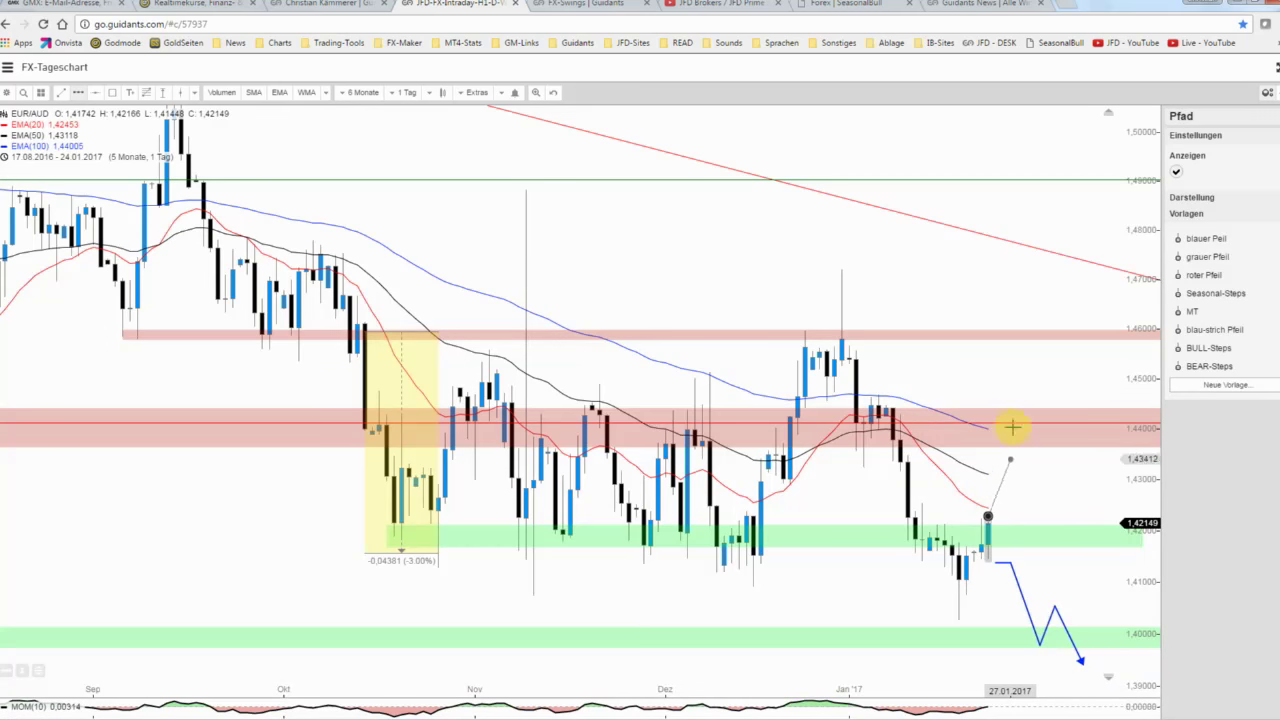
click(1018, 410)
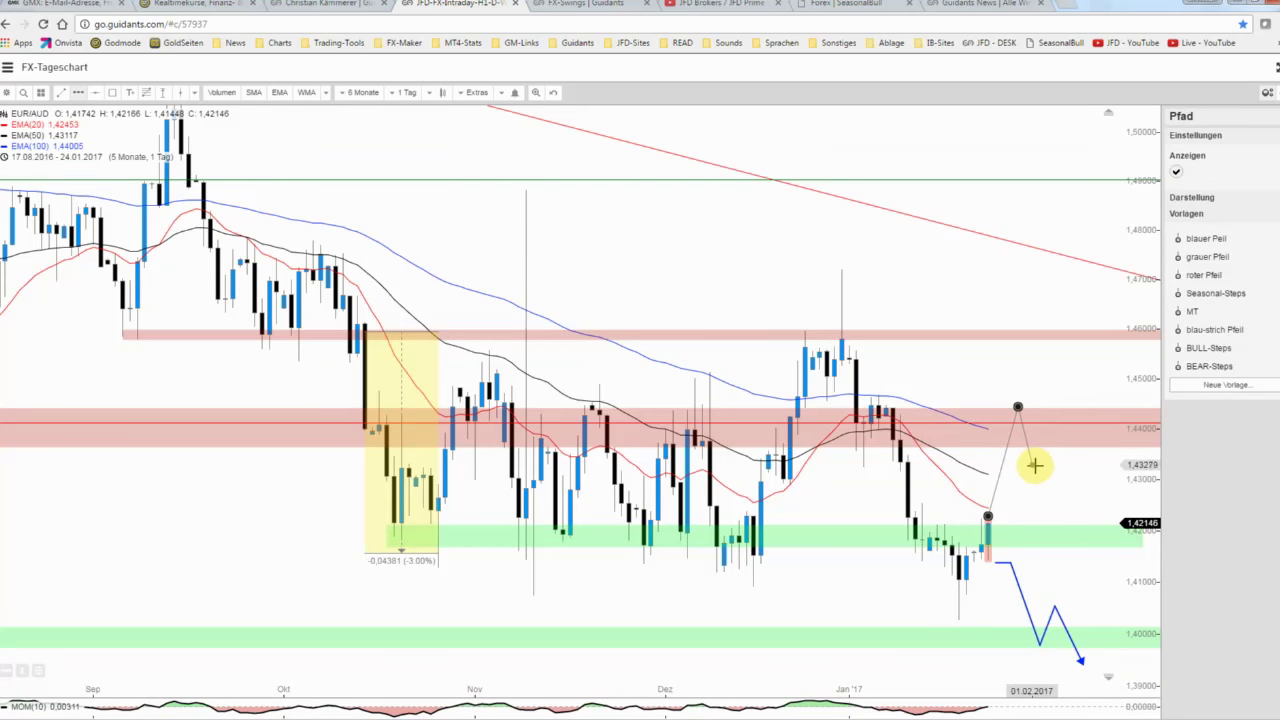
click(1033, 465)
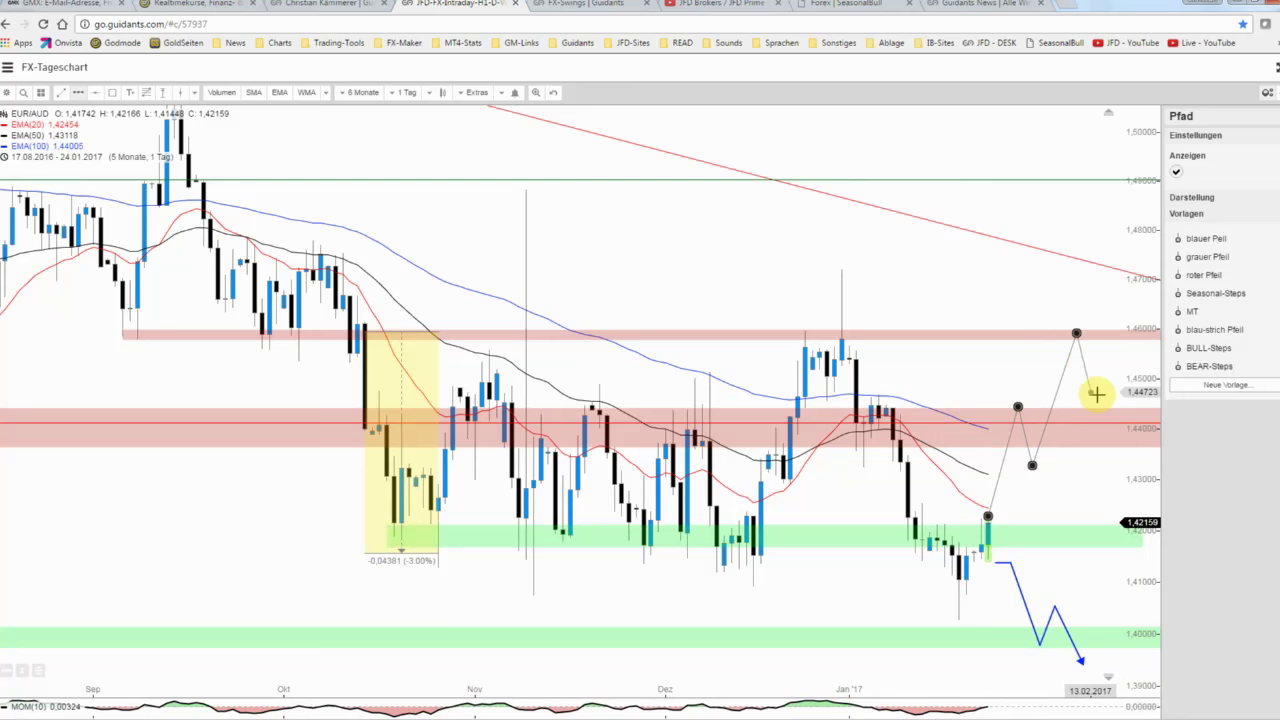
double_click(1097, 402)
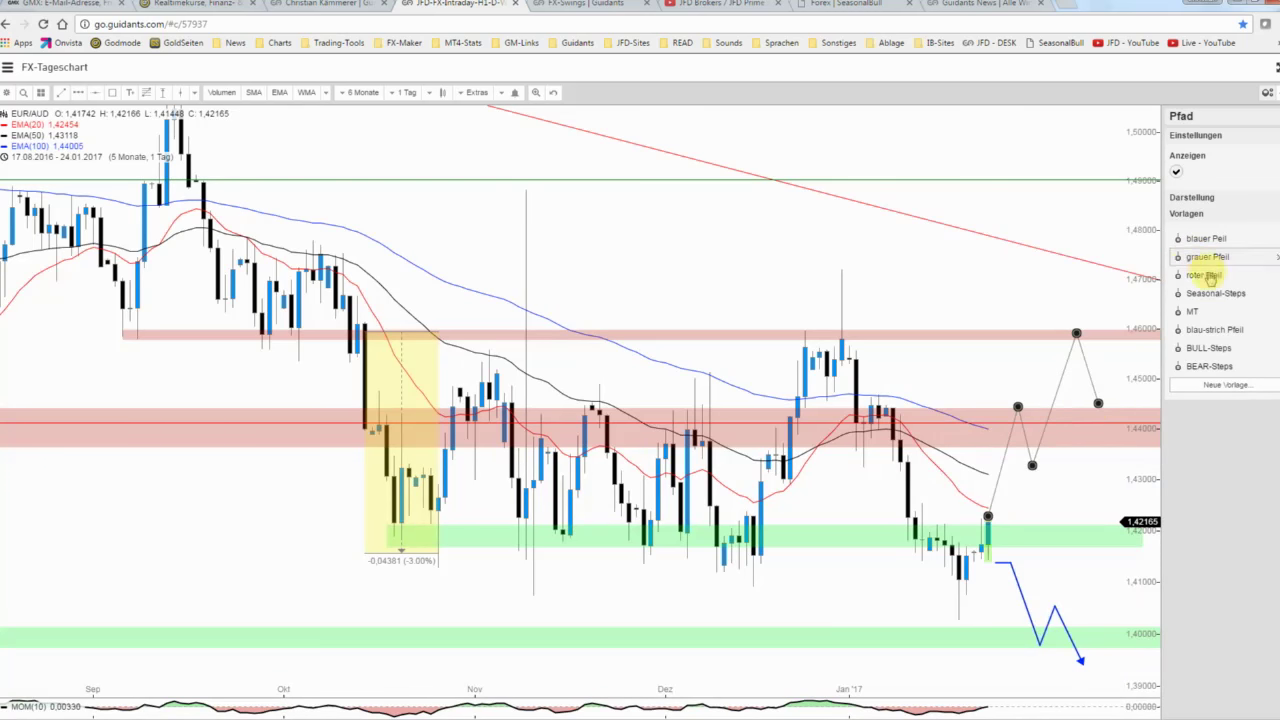
click(1212, 330)
click(1005, 299)
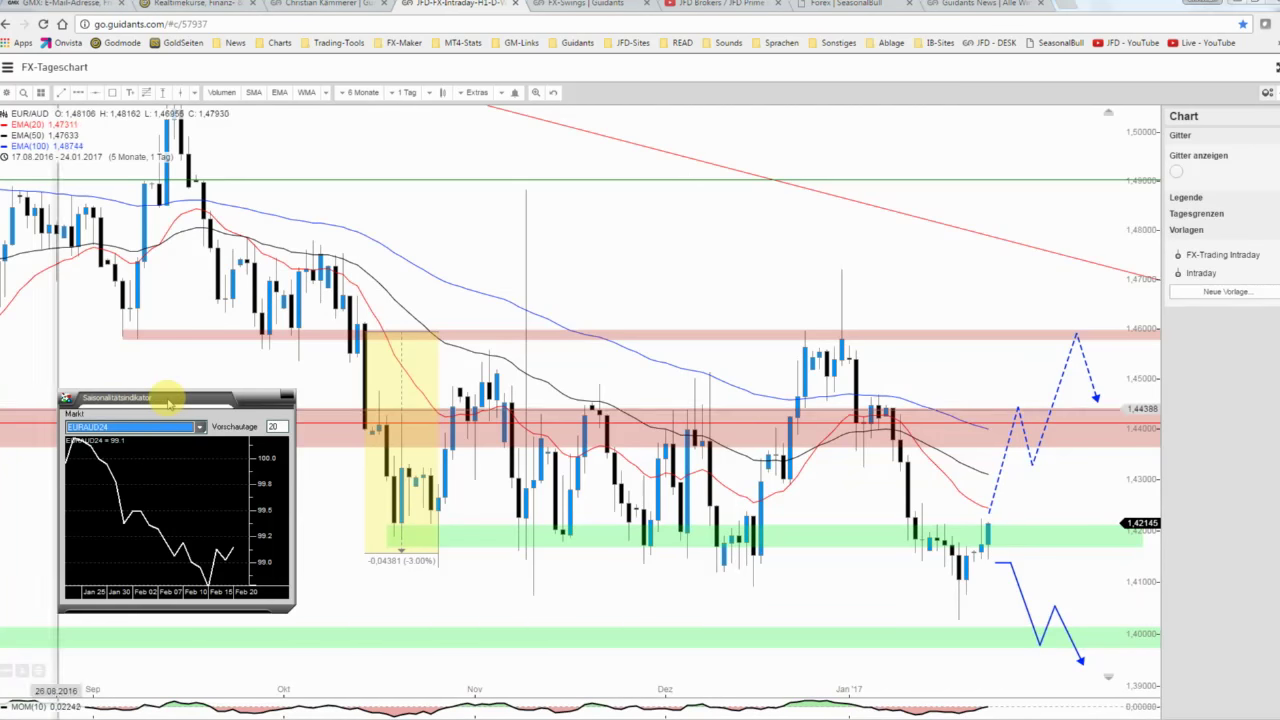
Step: Close the seasonality indicator window and shift the dashed blue path slightly right
drag(167, 400, 163, 403)
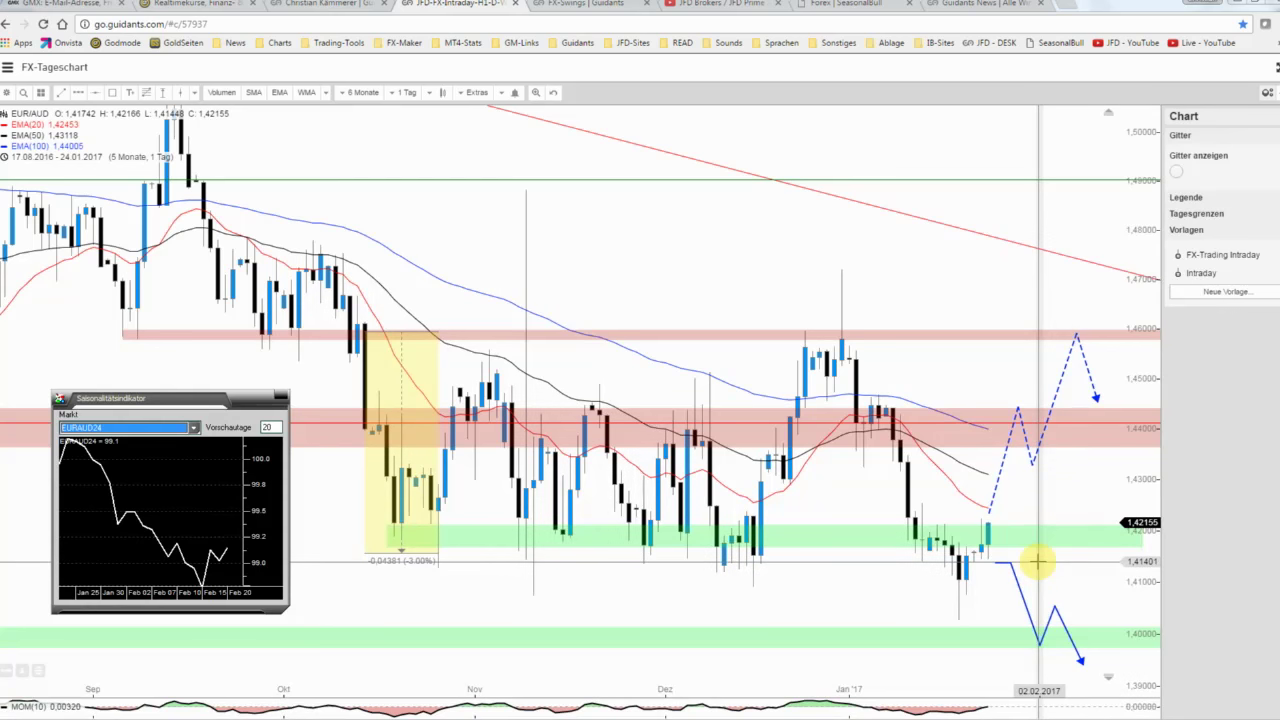
click(1002, 482)
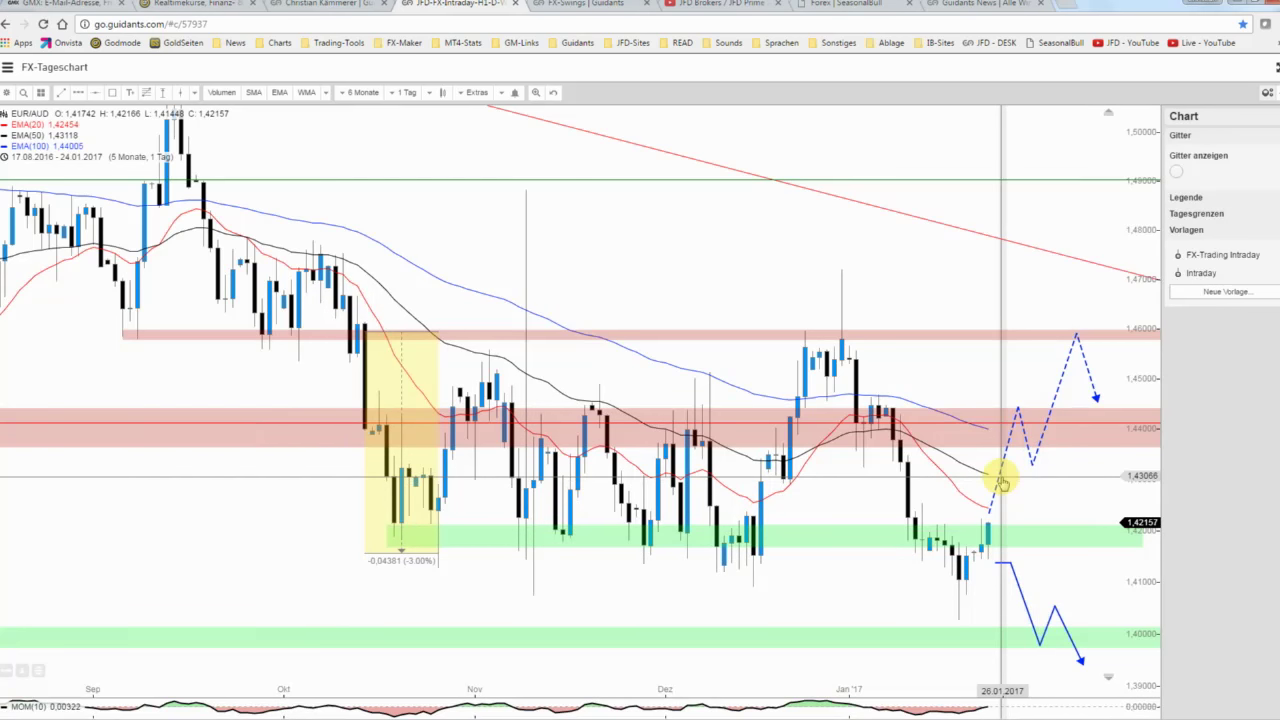
click(1002, 482)
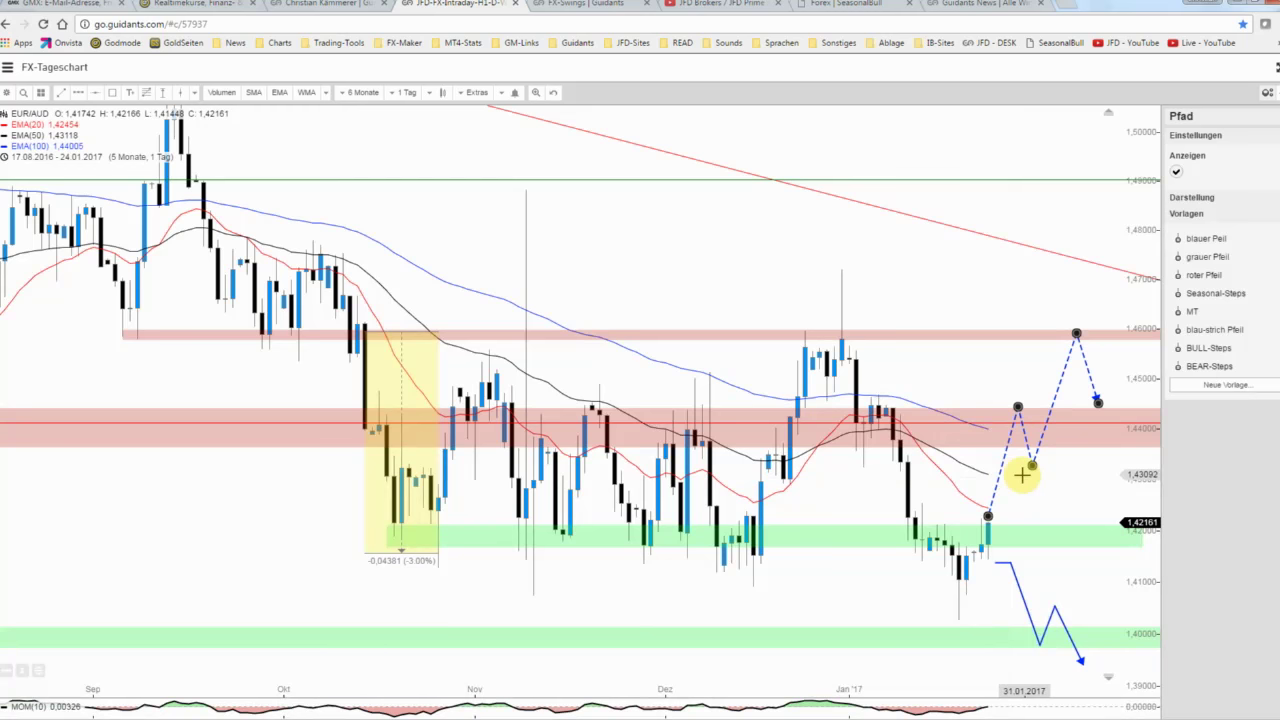
drag(1022, 476, 1013, 474)
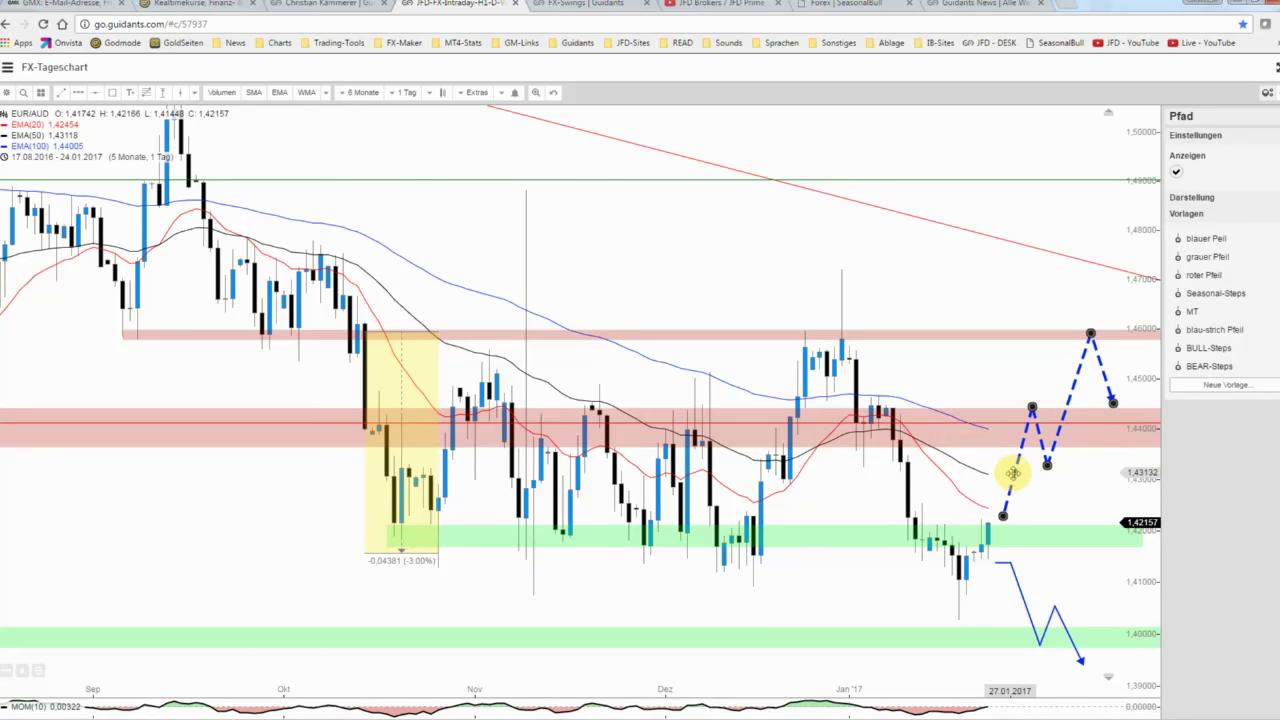
Step: Save the annotated EUR/AUD chart and switch to the FX-Swings dashboard with EUR/CAD
click(6, 92)
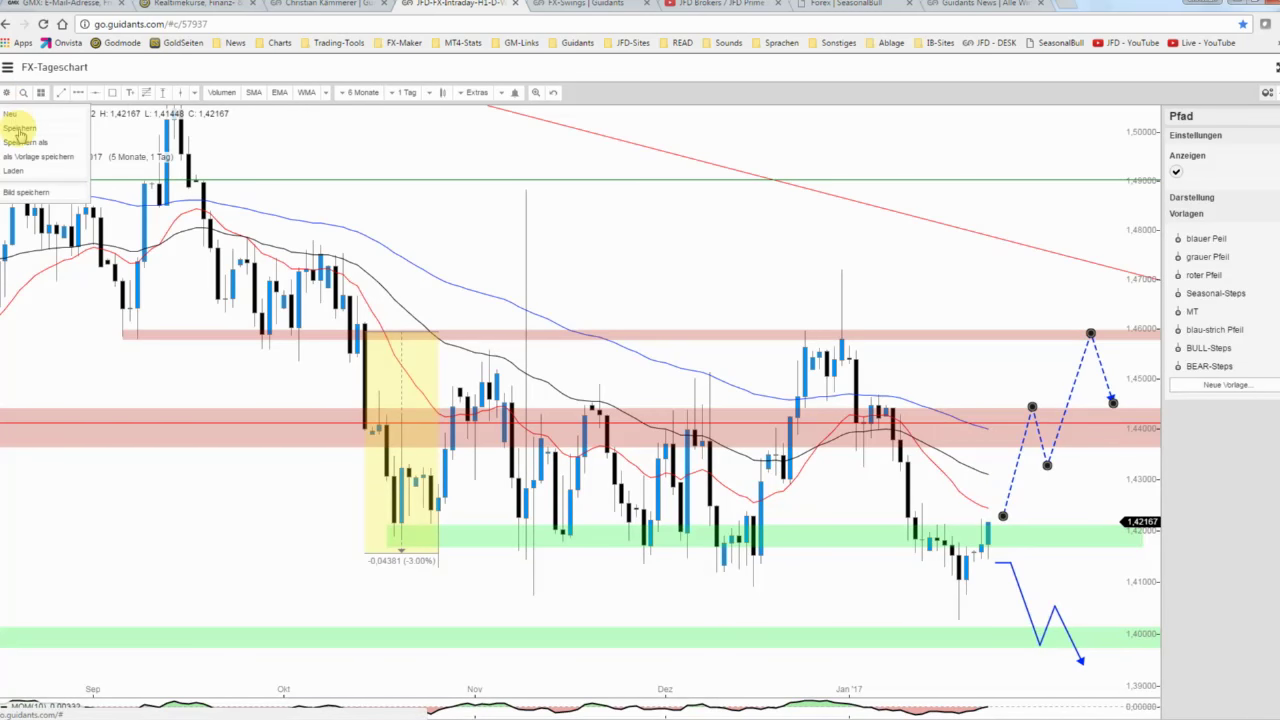
click(18, 135)
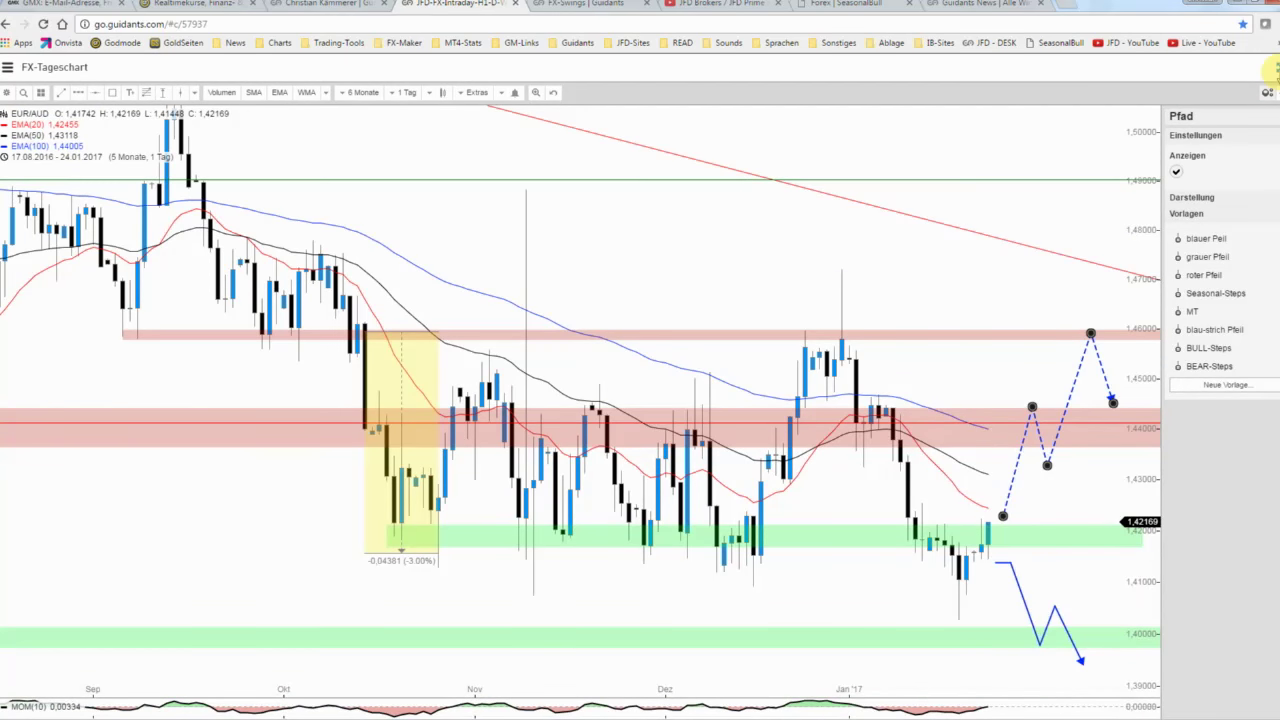
click(567, 6)
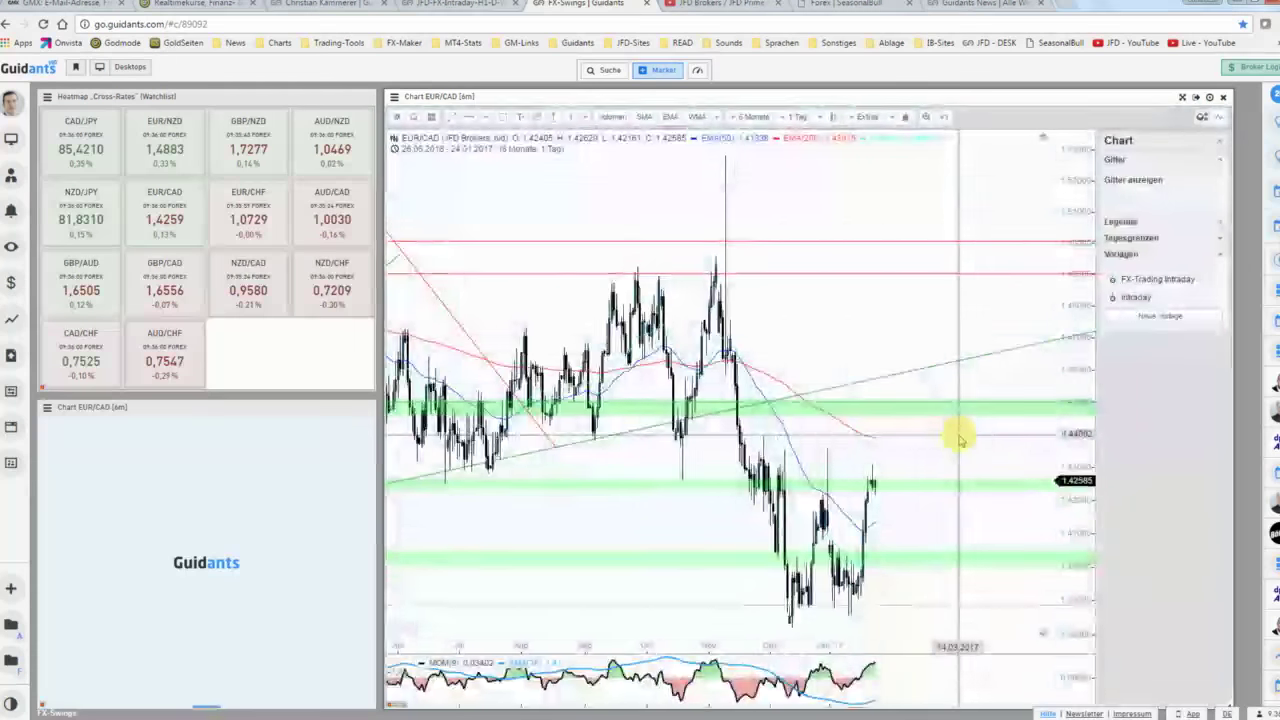
Step: Zoom out the EUR/CAD chart and restyle the green zone near 1.425 as 'Rote Zone (dunkel)'
scroll(958, 437, down, 2)
scroll(957, 434, down, 1)
scroll(957, 434, down, 1)
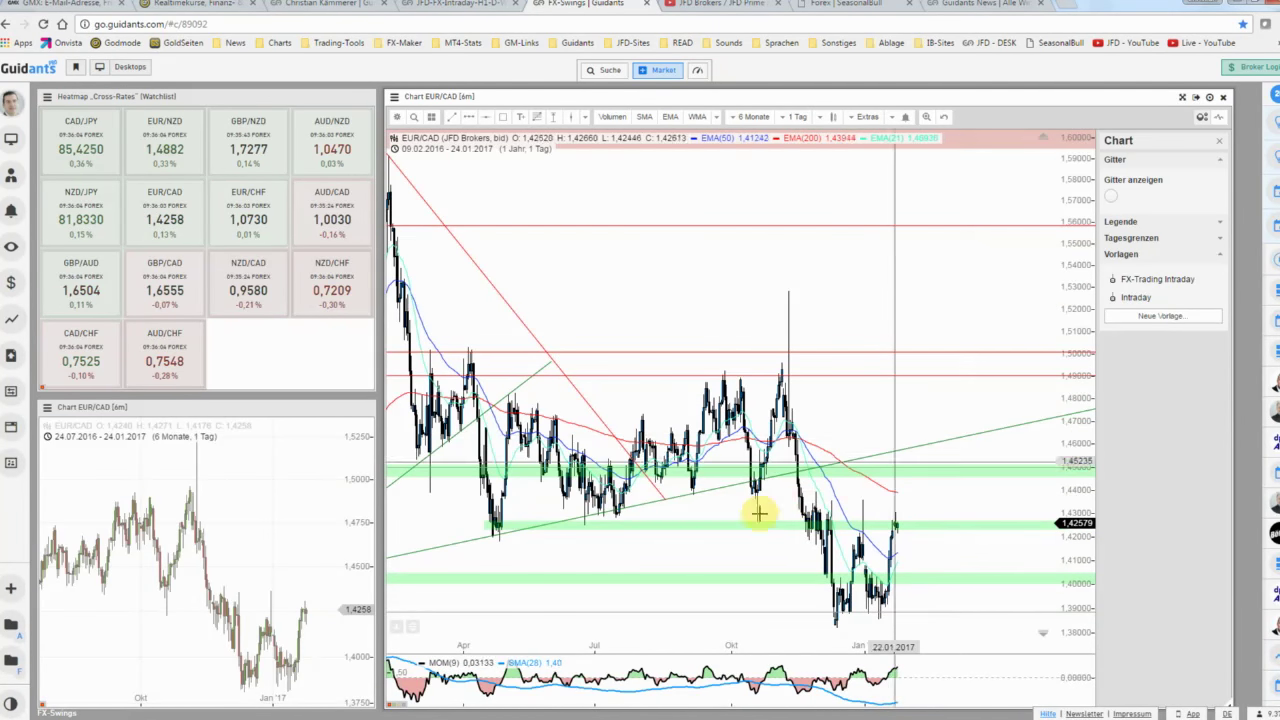
click(729, 523)
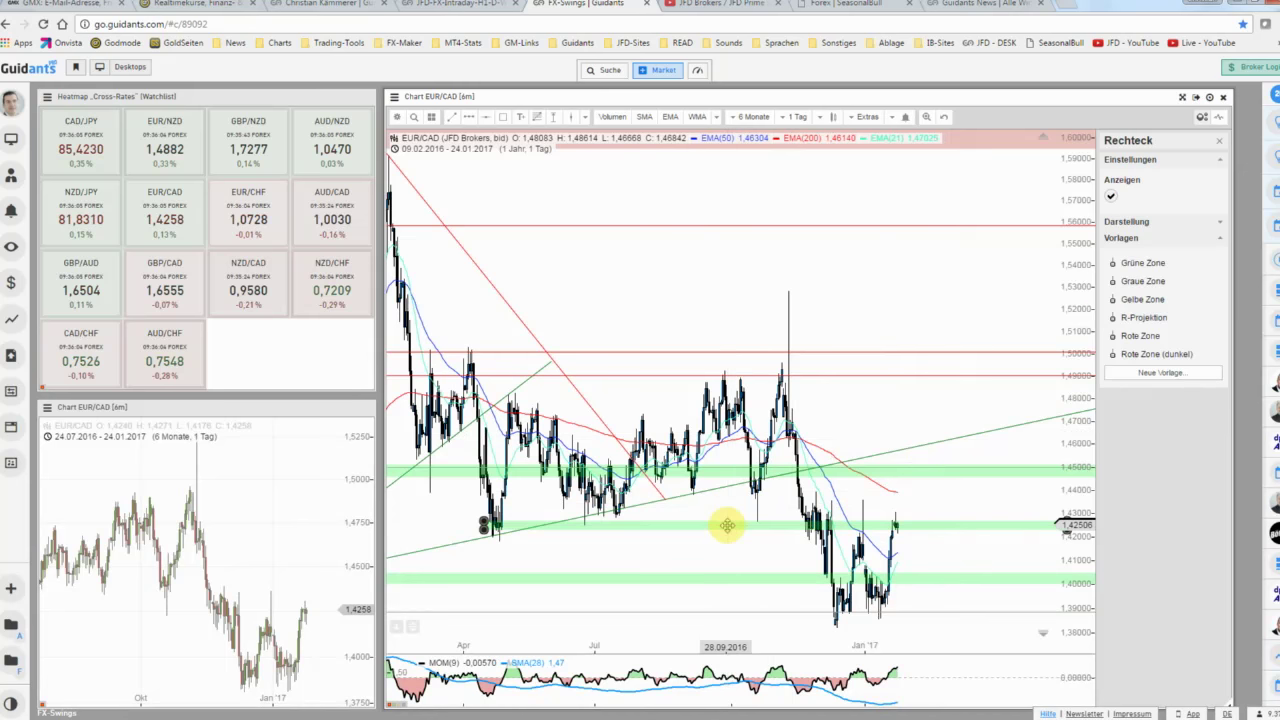
click(1150, 354)
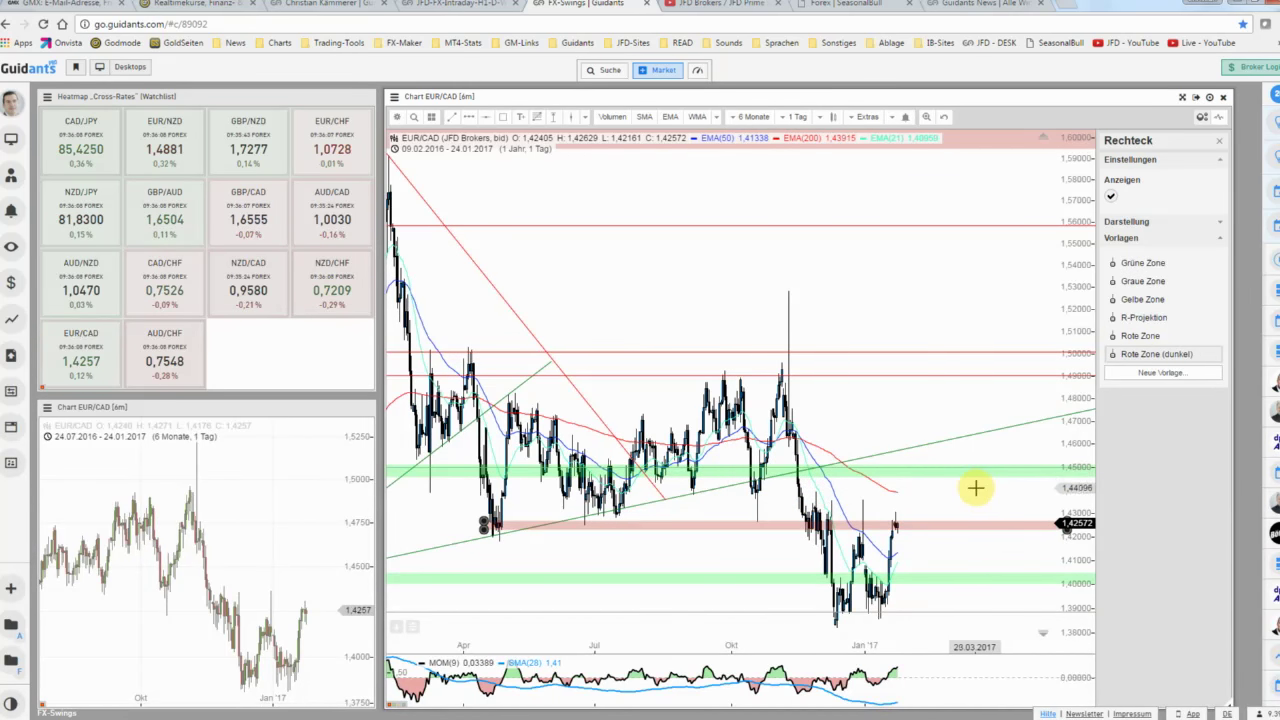
click(966, 510)
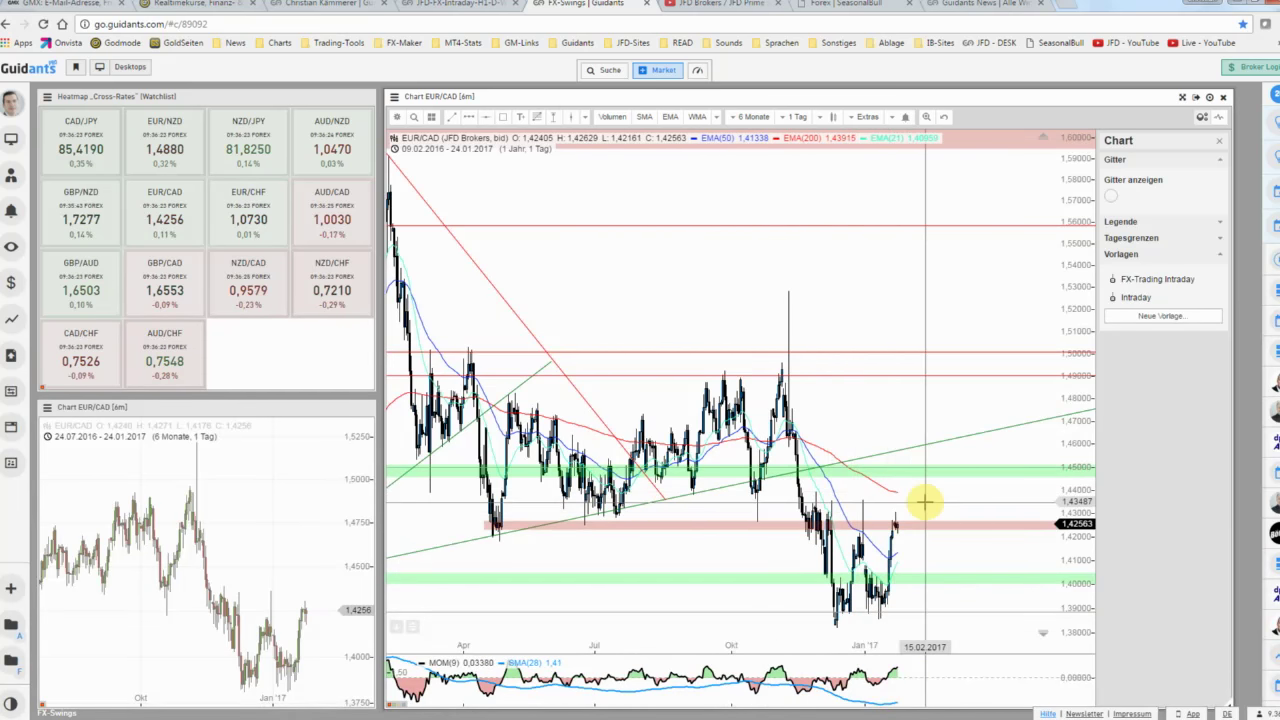
Step: Show the EURCAD24 seasonal curve and move the Saisonalitätsindikator window aside
scroll(925, 503, up, 1)
scroll(925, 503, up, 2)
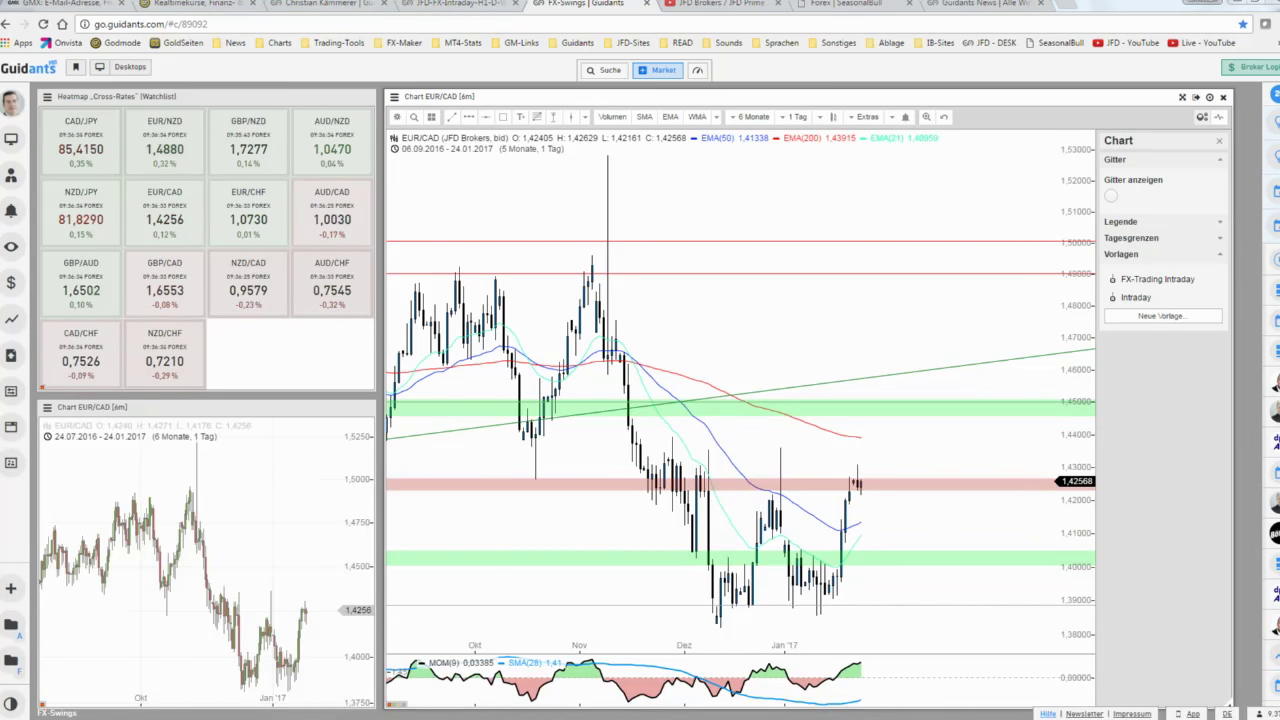
click(194, 428)
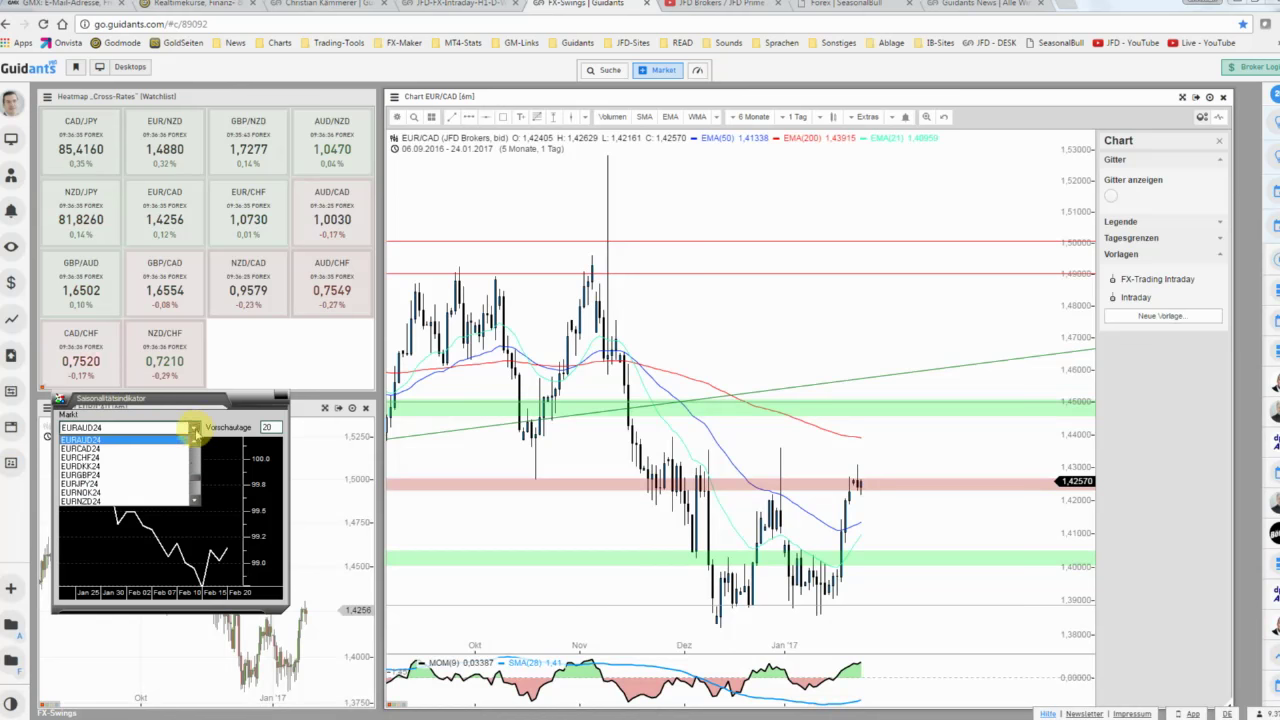
click(150, 448)
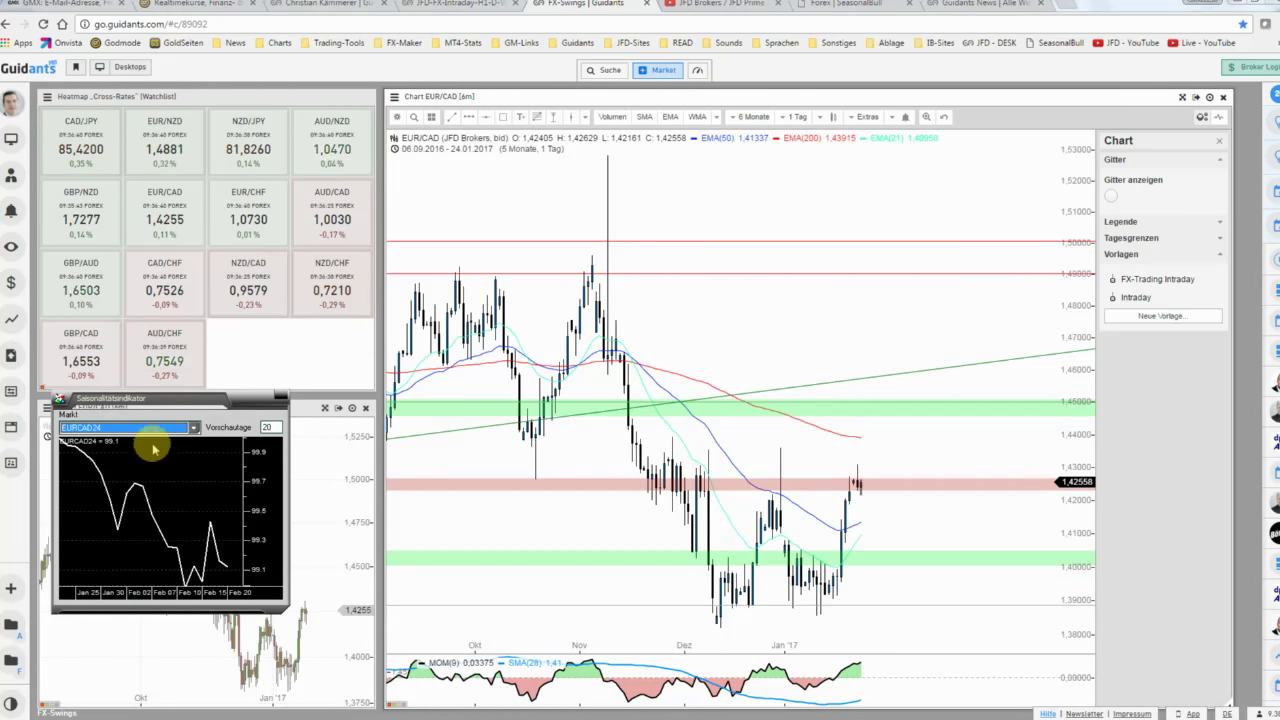
drag(162, 405, 505, 439)
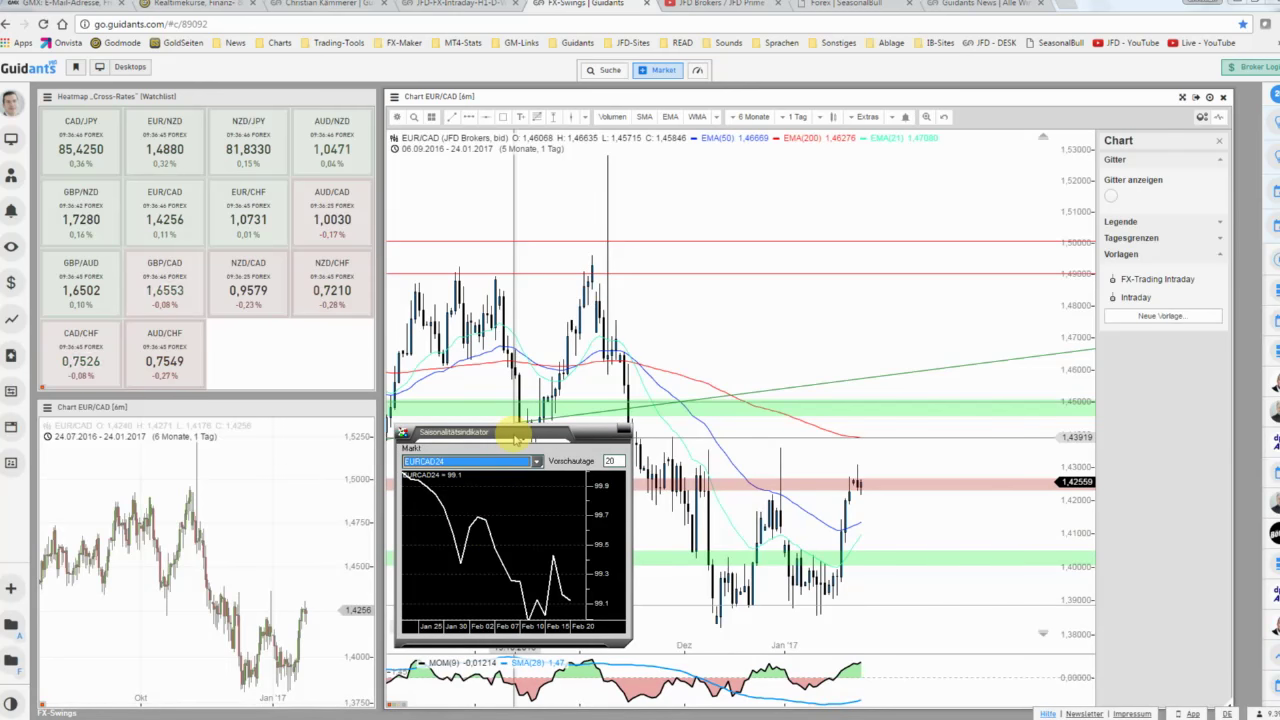
drag(517, 438, 344, 438)
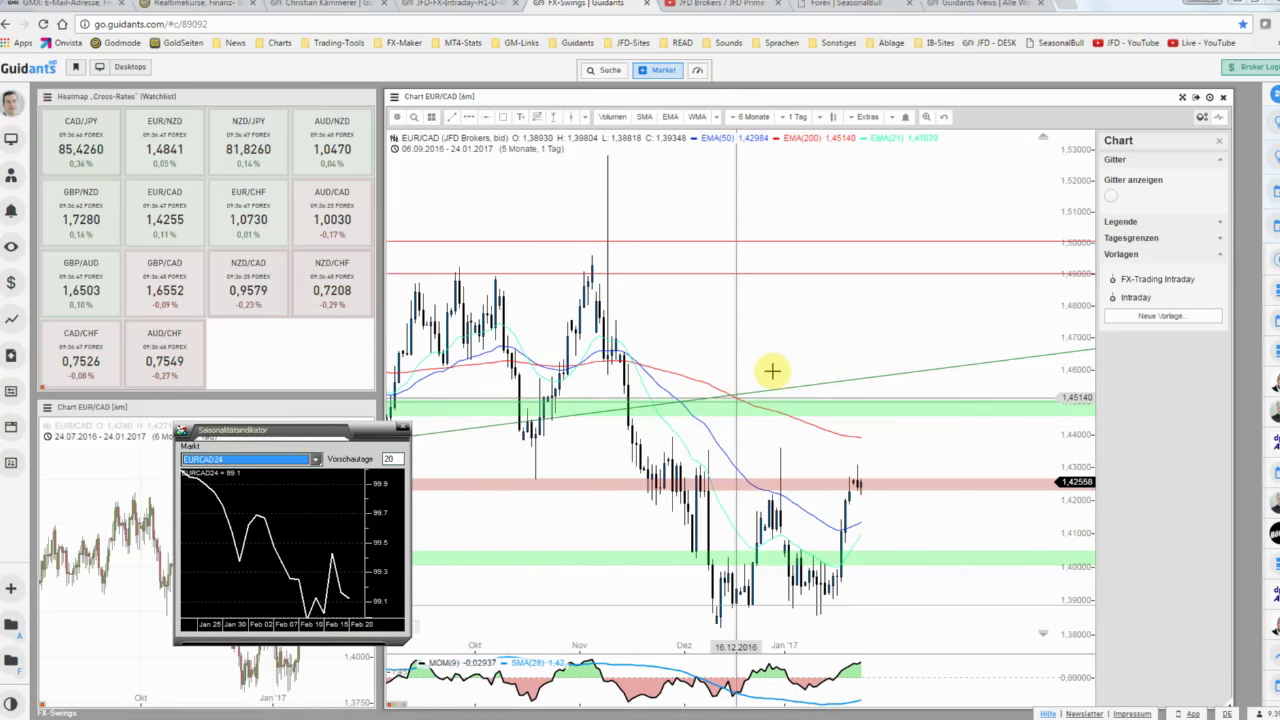
Step: Zoom the EUR/CAD daily chart out to two years, then back in to about two months
scroll(772, 371, down, 2)
scroll(772, 371, down, 1)
scroll(772, 371, down, 1)
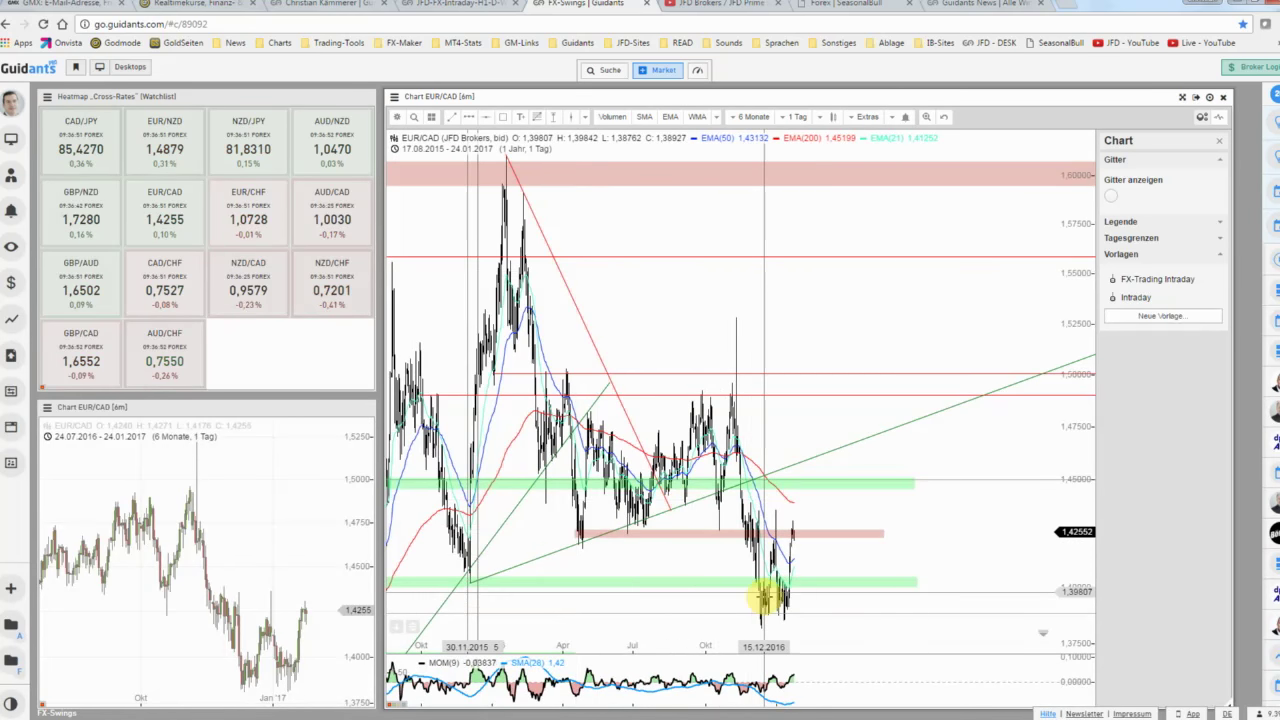
scroll(763, 598, down, 1)
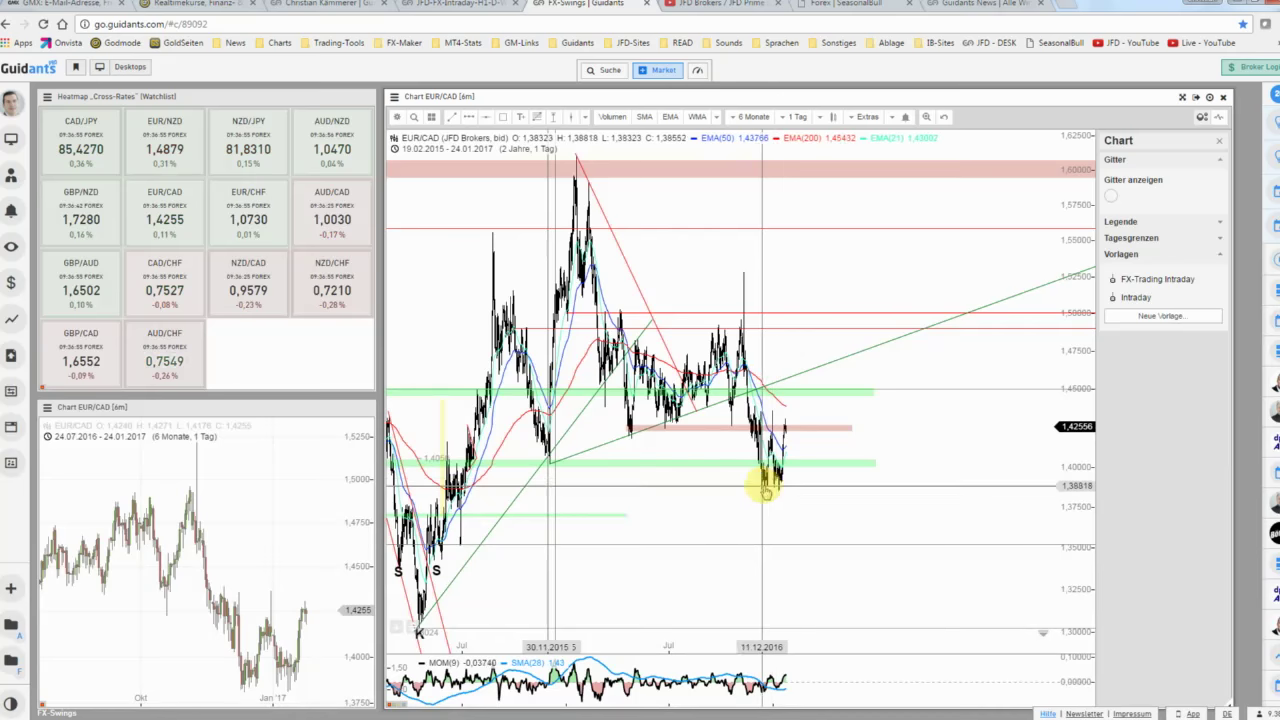
scroll(784, 491, up, 3)
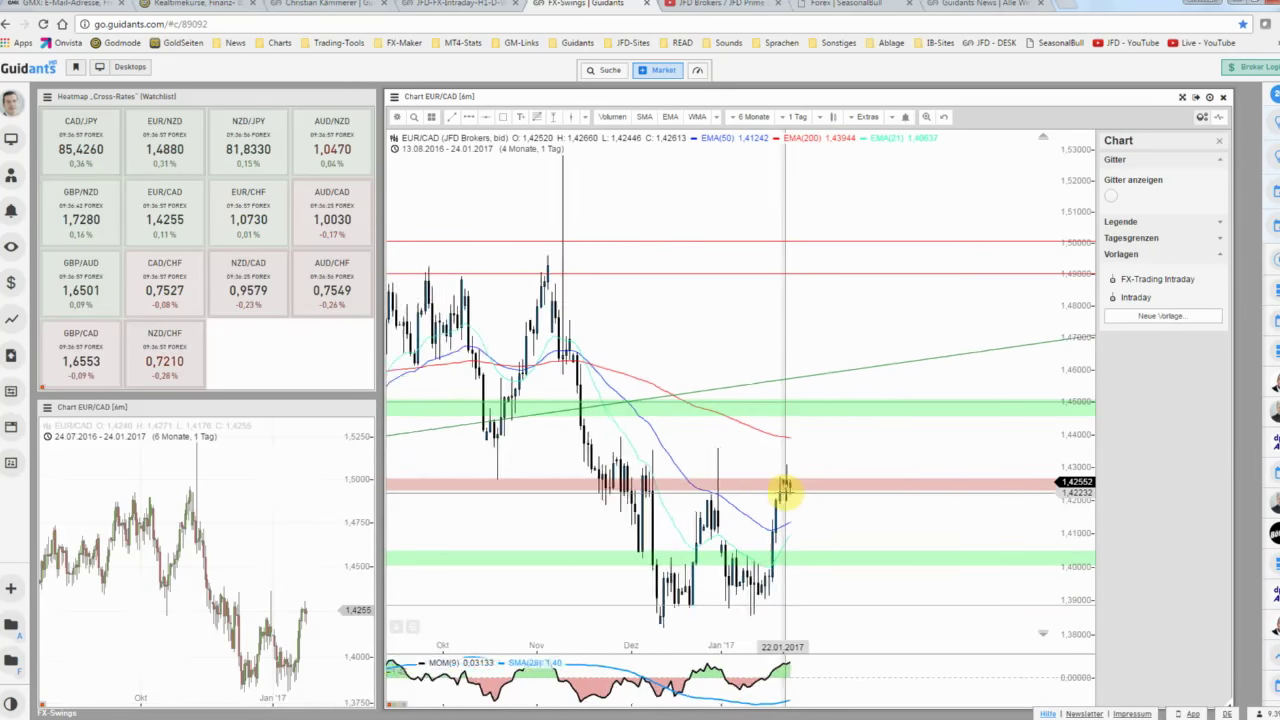
scroll(884, 499, up, 1)
scroll(884, 499, up, 1)
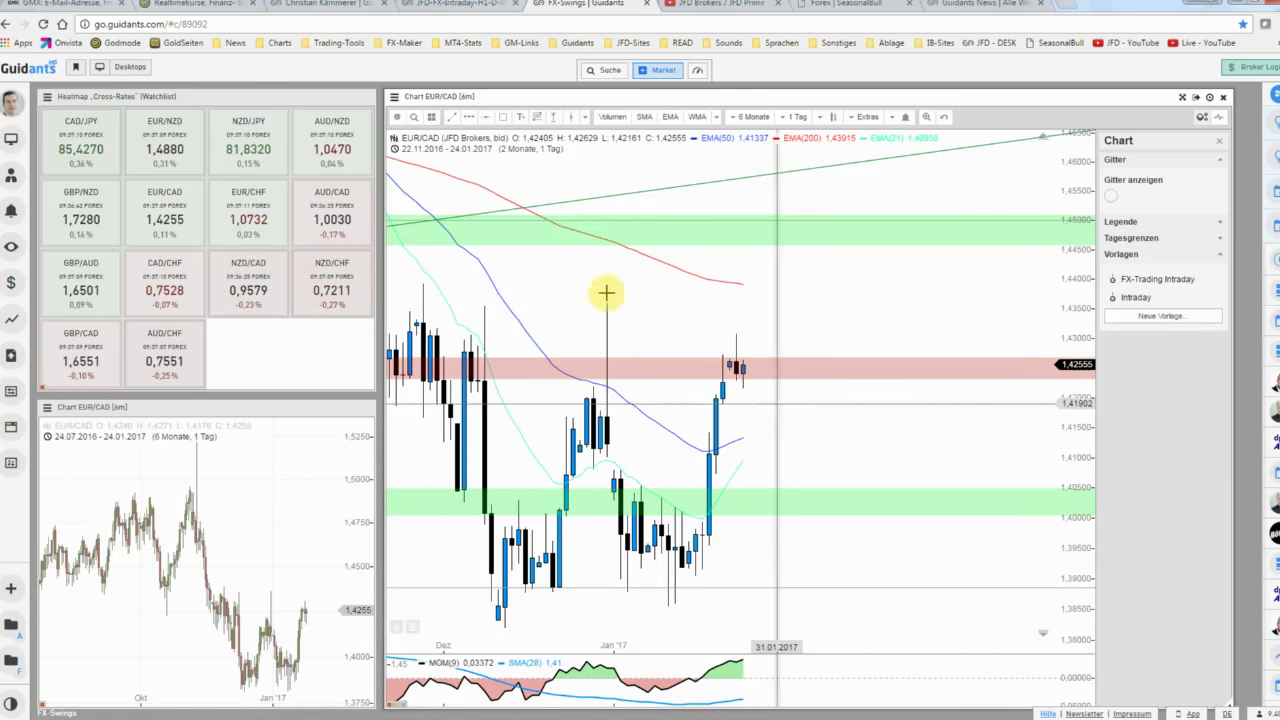
Step: Draw a 'blauer Pfeil' path: down into the green zone, a small bounce, a lower low, then a rise
click(468, 118)
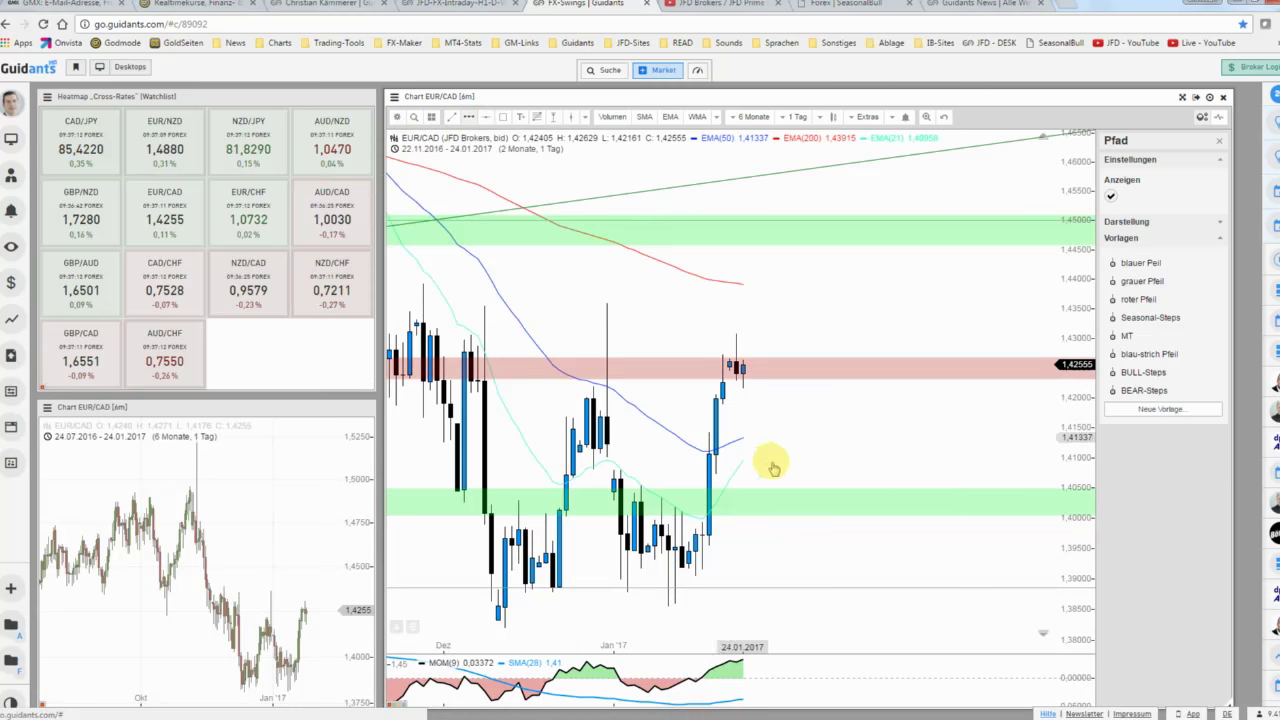
click(763, 403)
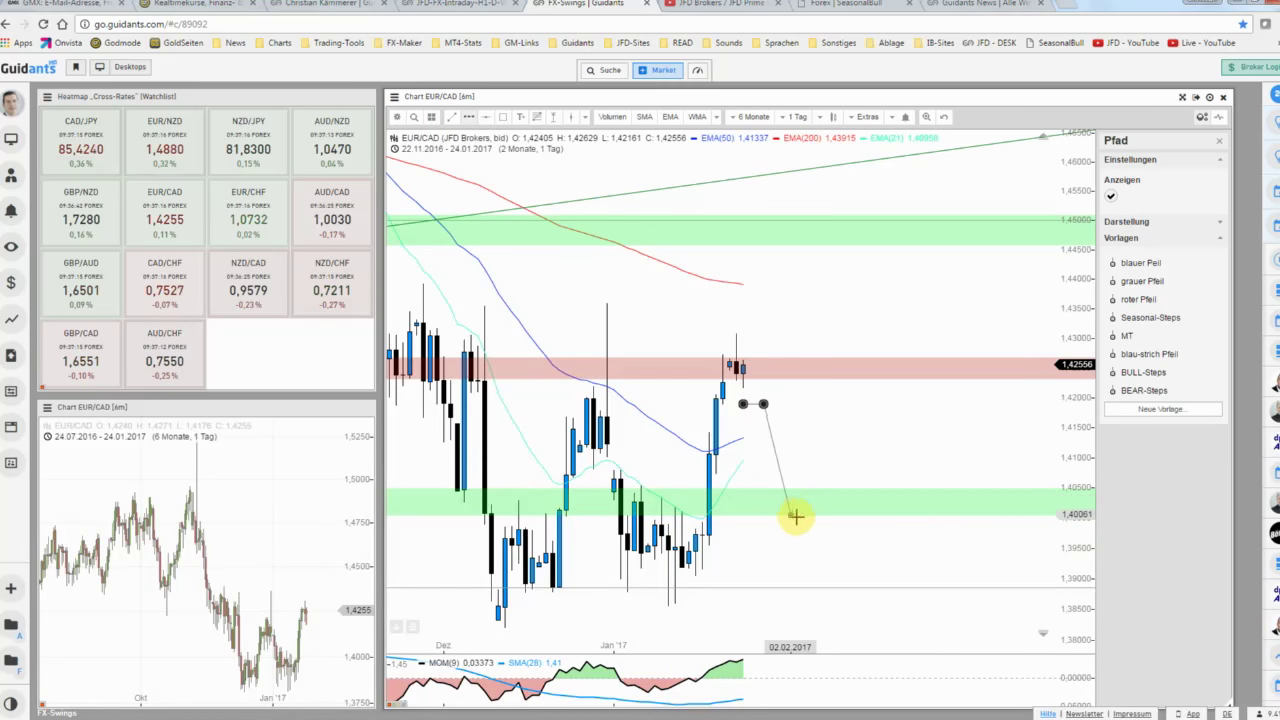
click(799, 516)
click(816, 470)
click(859, 589)
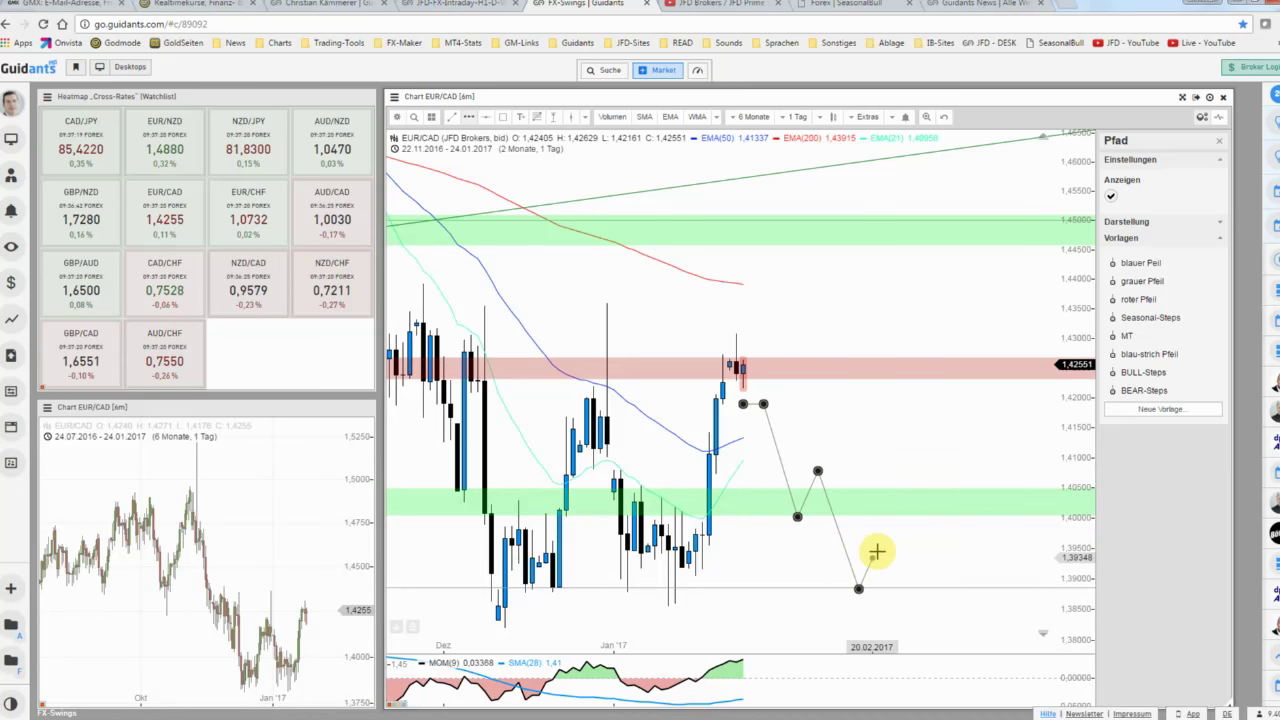
double_click(878, 539)
click(1125, 263)
click(963, 307)
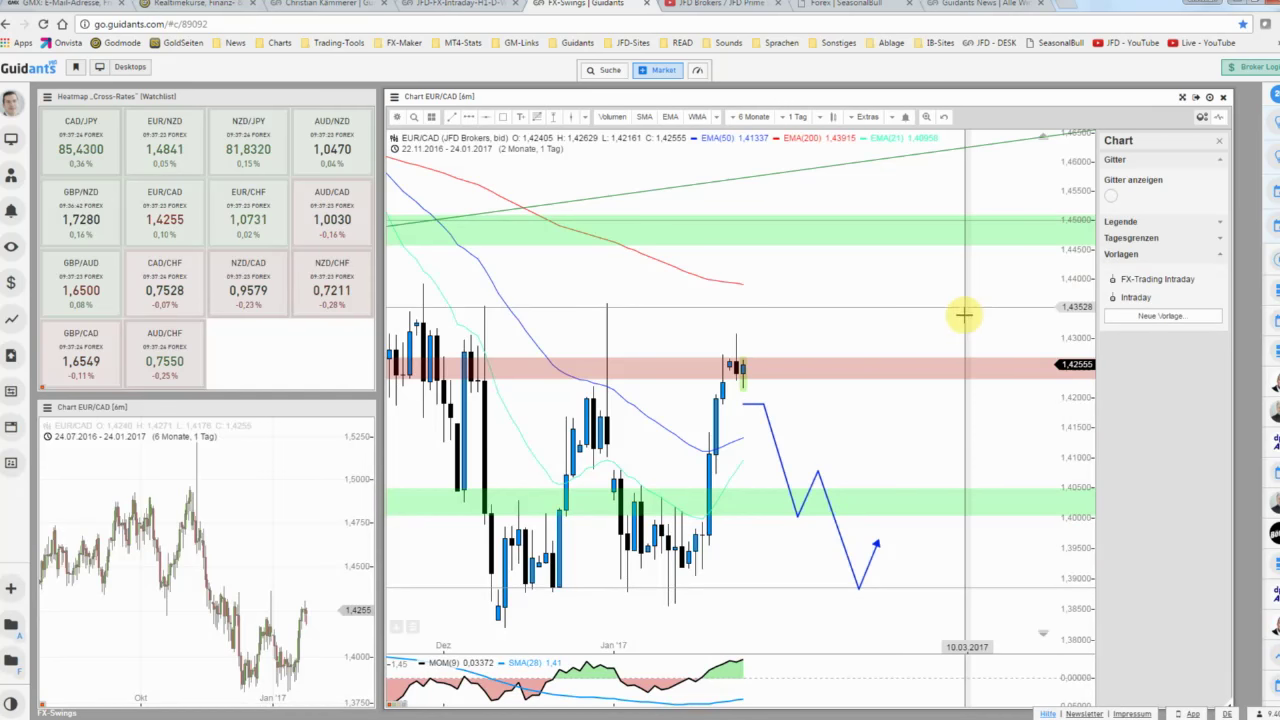
scroll(966, 317, down, 3)
drag(789, 449, 875, 448)
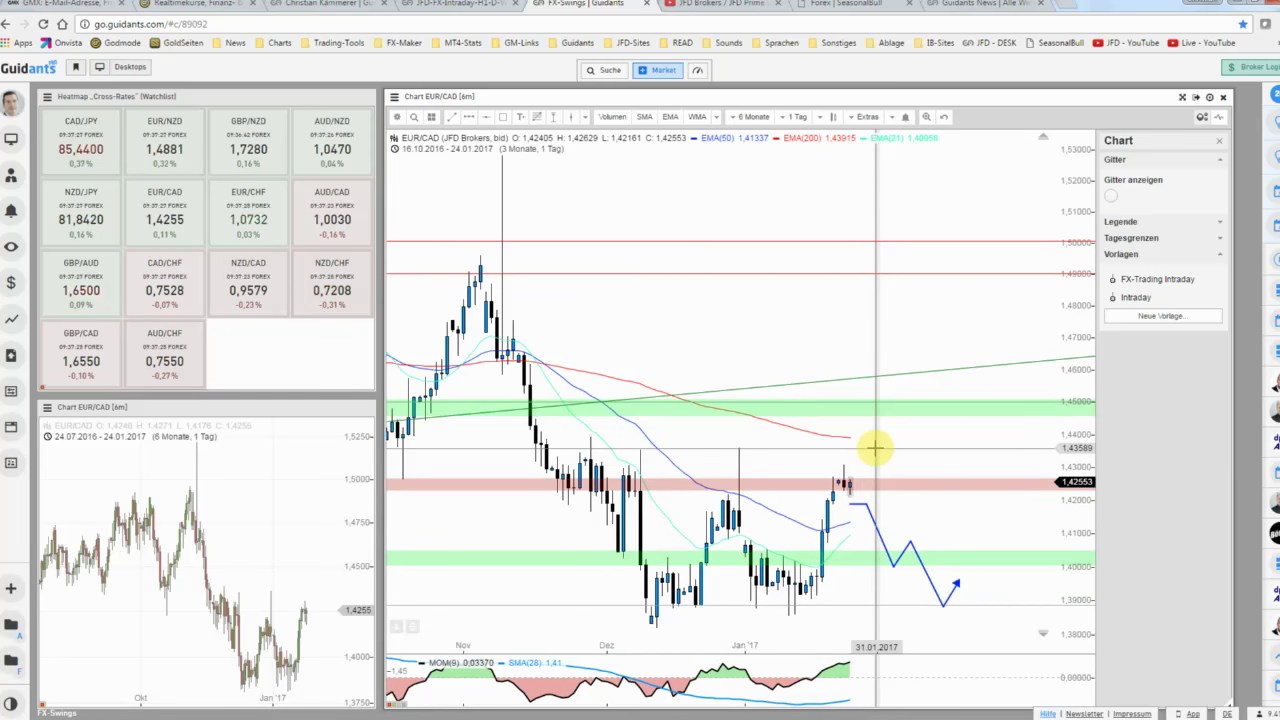
scroll(874, 449, down, 2)
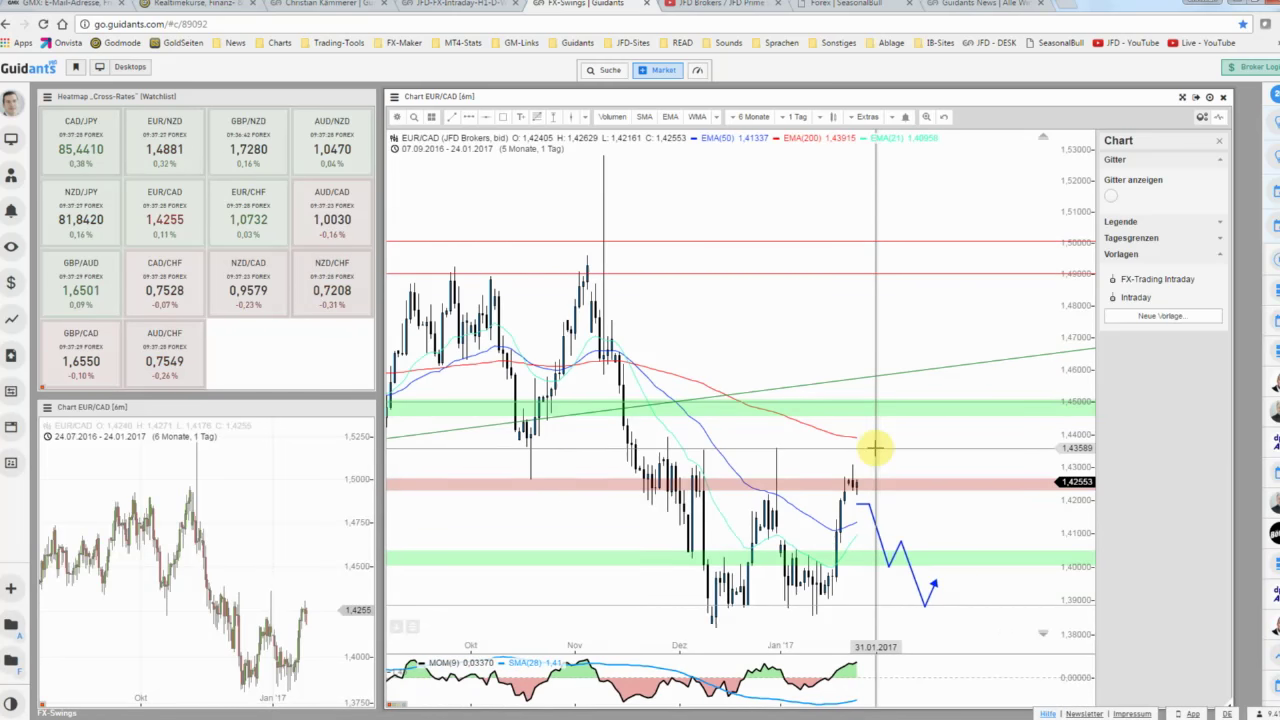
Step: Recolour the upper green zone near 1.45 as 'Rote Zone (dunkel)'
click(953, 400)
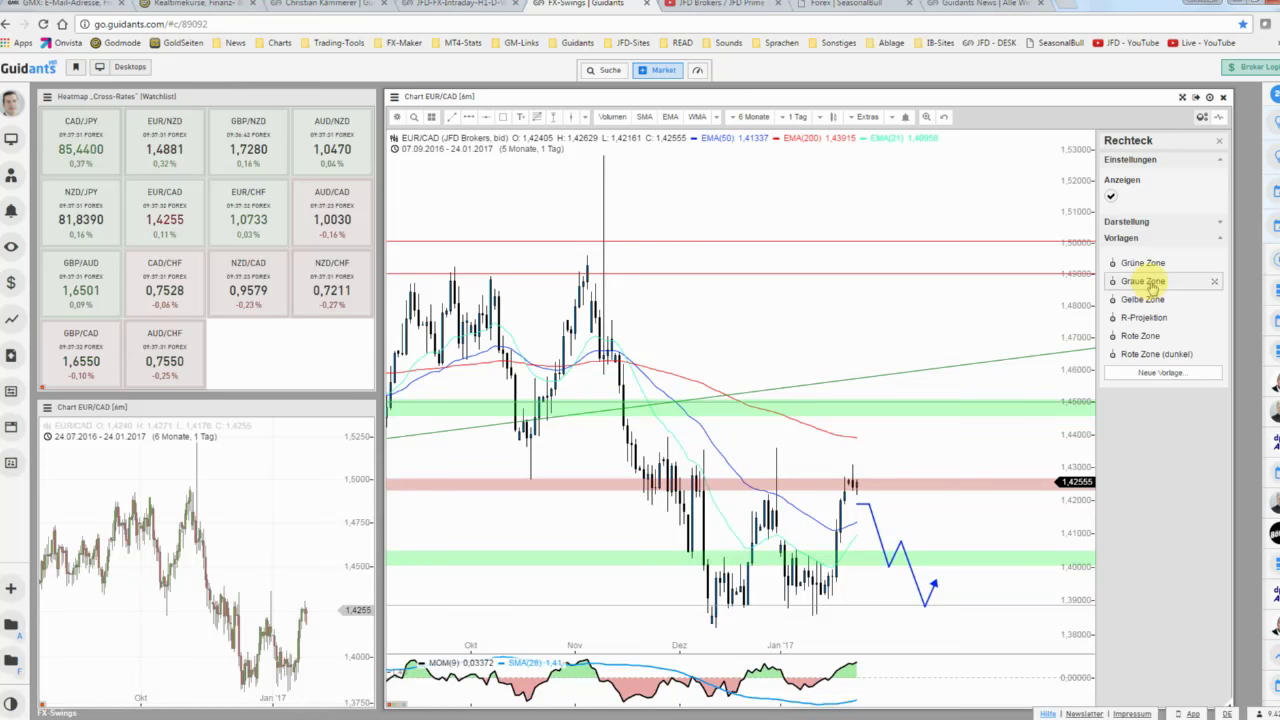
click(1155, 354)
click(995, 435)
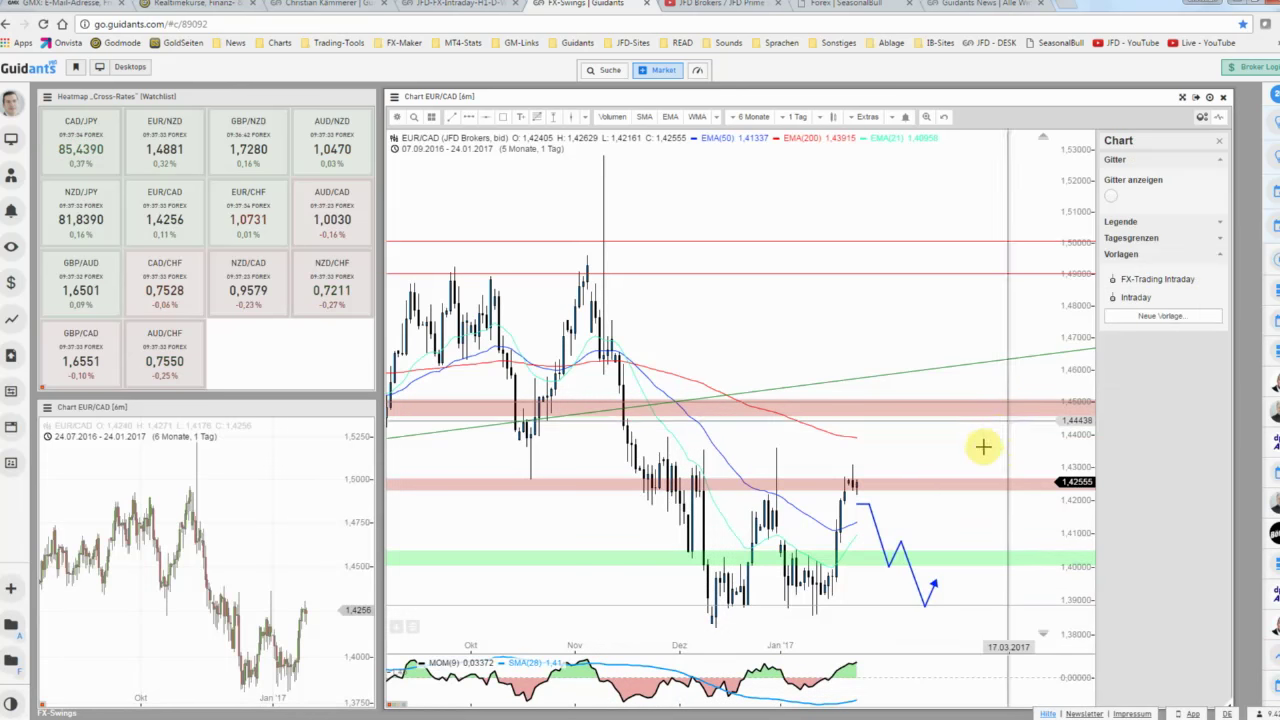
scroll(975, 446, down, 1)
scroll(1013, 445, down, 1)
Step: Draw a 'blau-strich Pfeil' path rising to the trendline and falling back, then reopen seasonality via the file menu
click(468, 117)
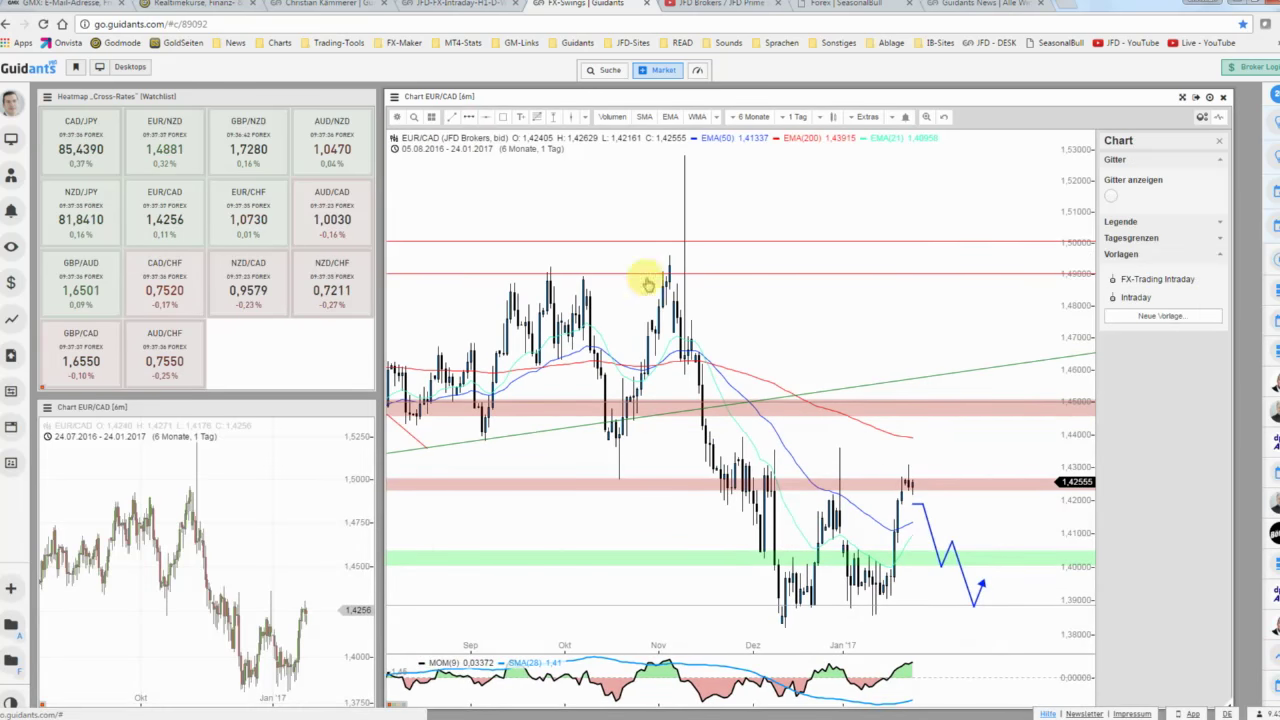
click(926, 464)
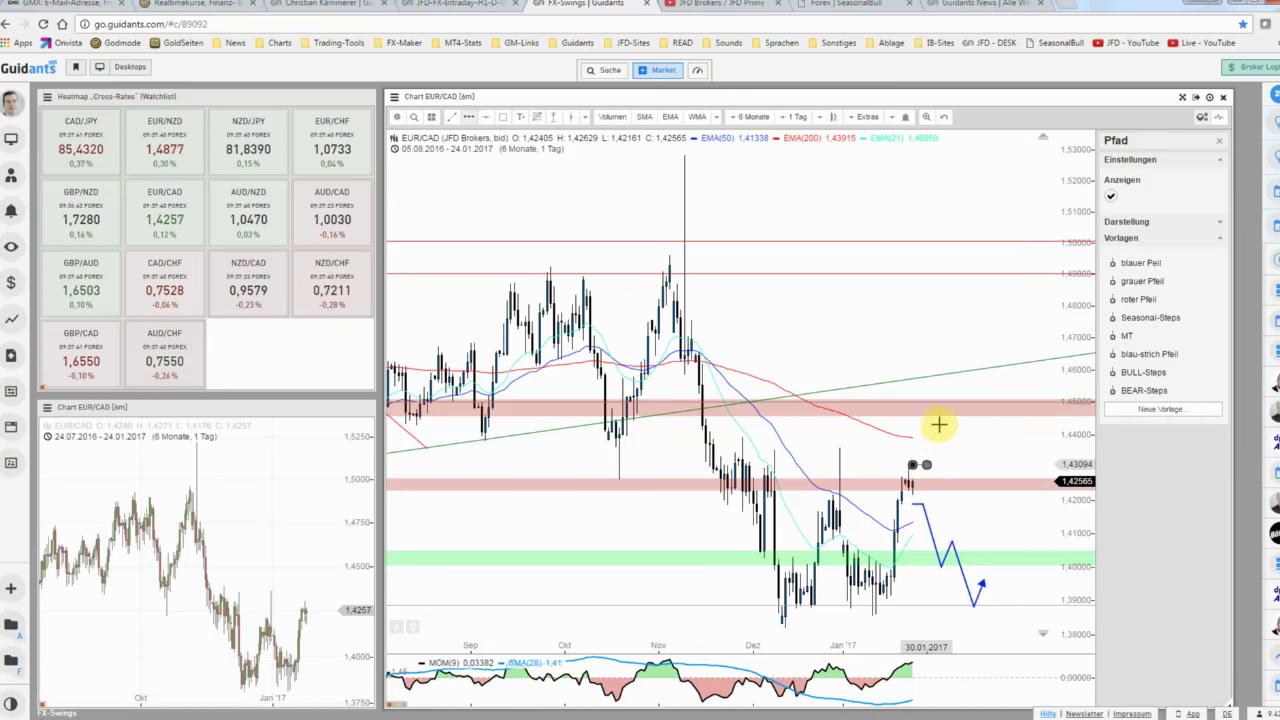
click(952, 374)
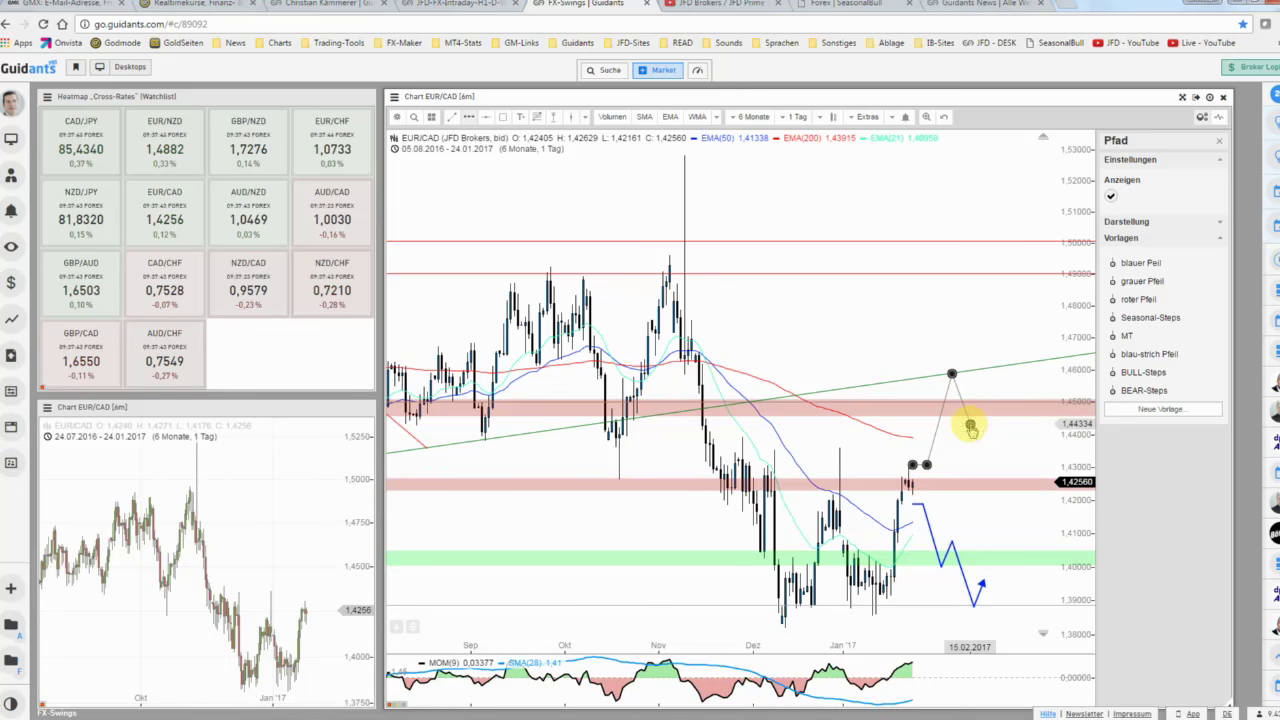
double_click(970, 425)
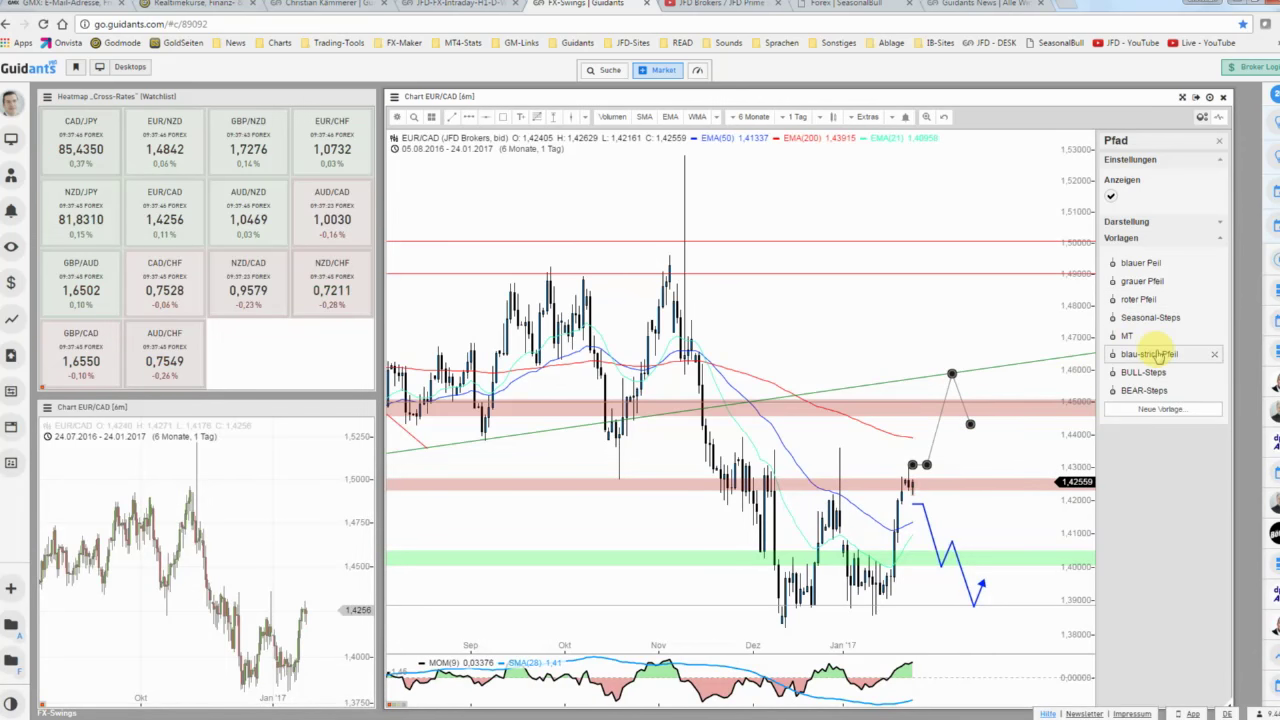
click(1155, 355)
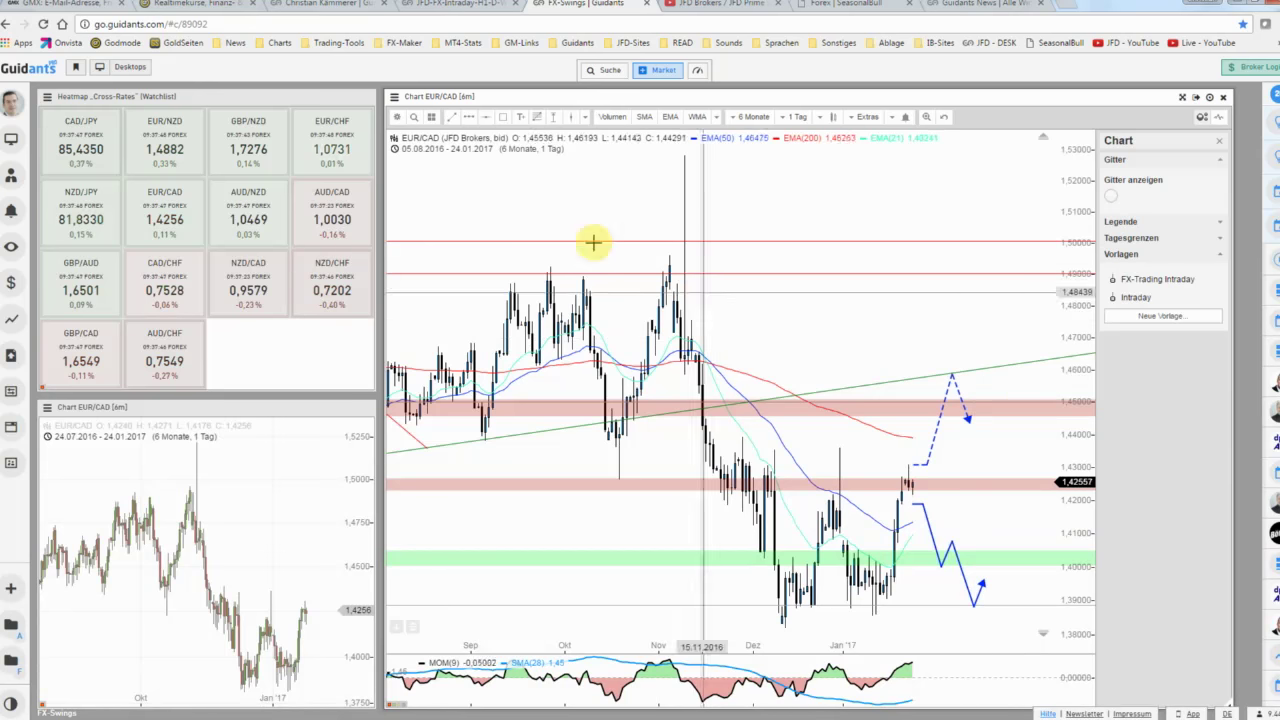
click(398, 117)
click(408, 155)
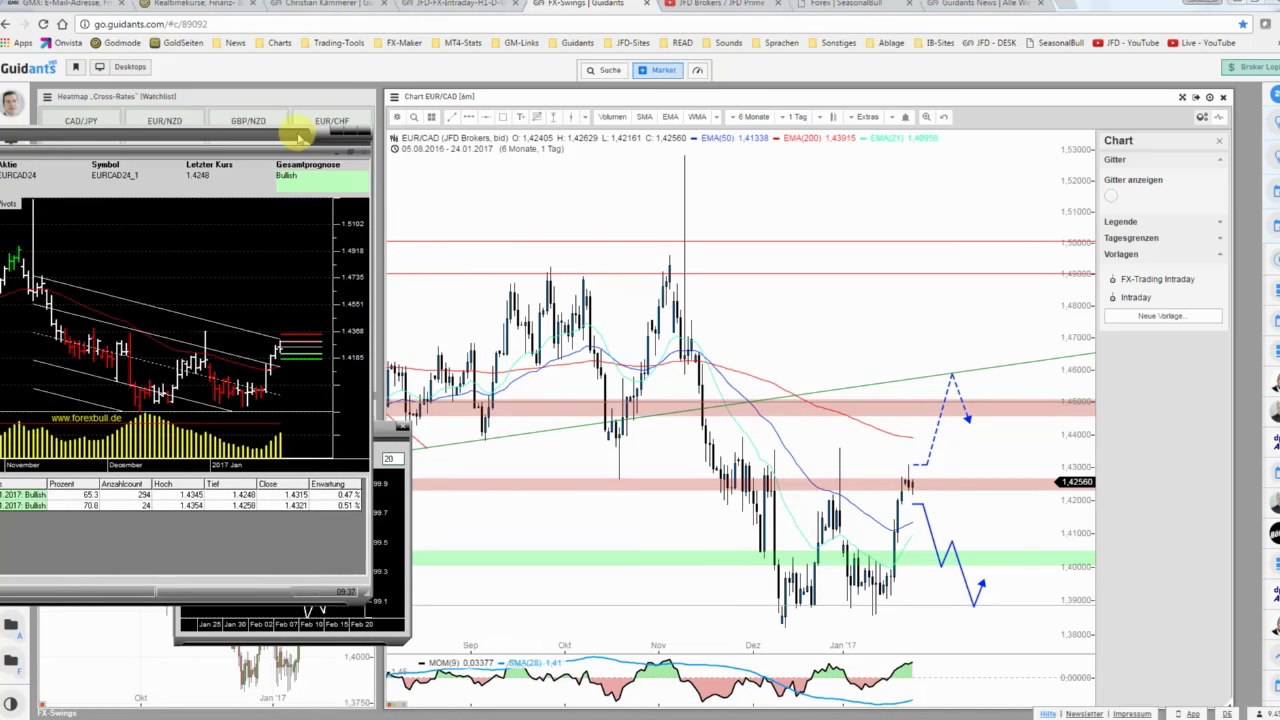
drag(382, 145, 424, 155)
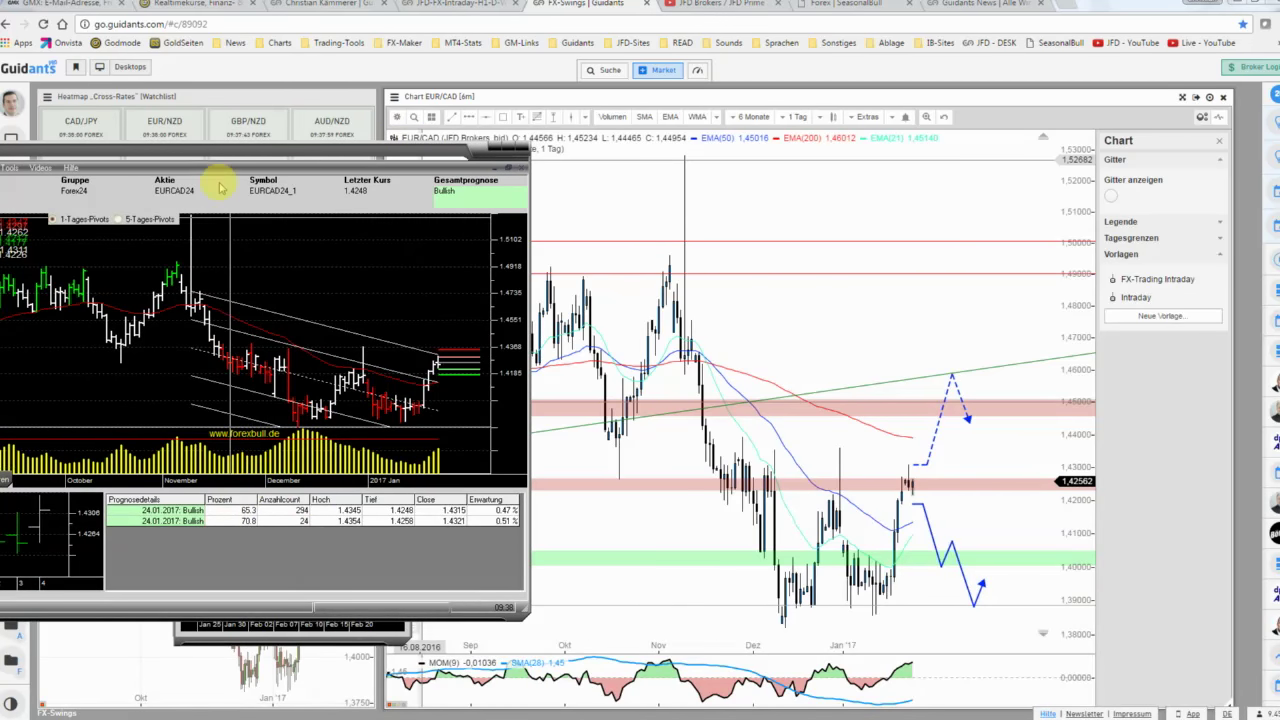
drag(199, 152, 215, 152)
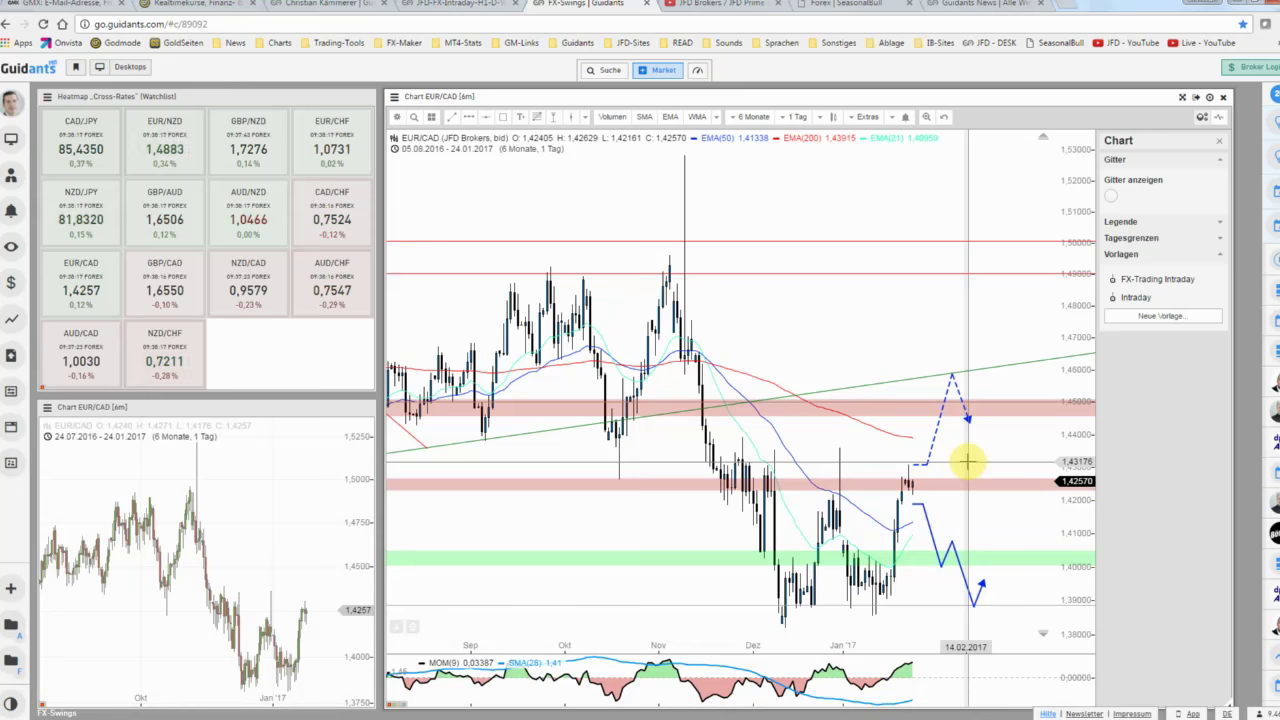
Step: Switch the small EUR/CAD chart to 1-hour candles over one month, keeping it docked below the heatmap
click(753, 117)
click(782, 118)
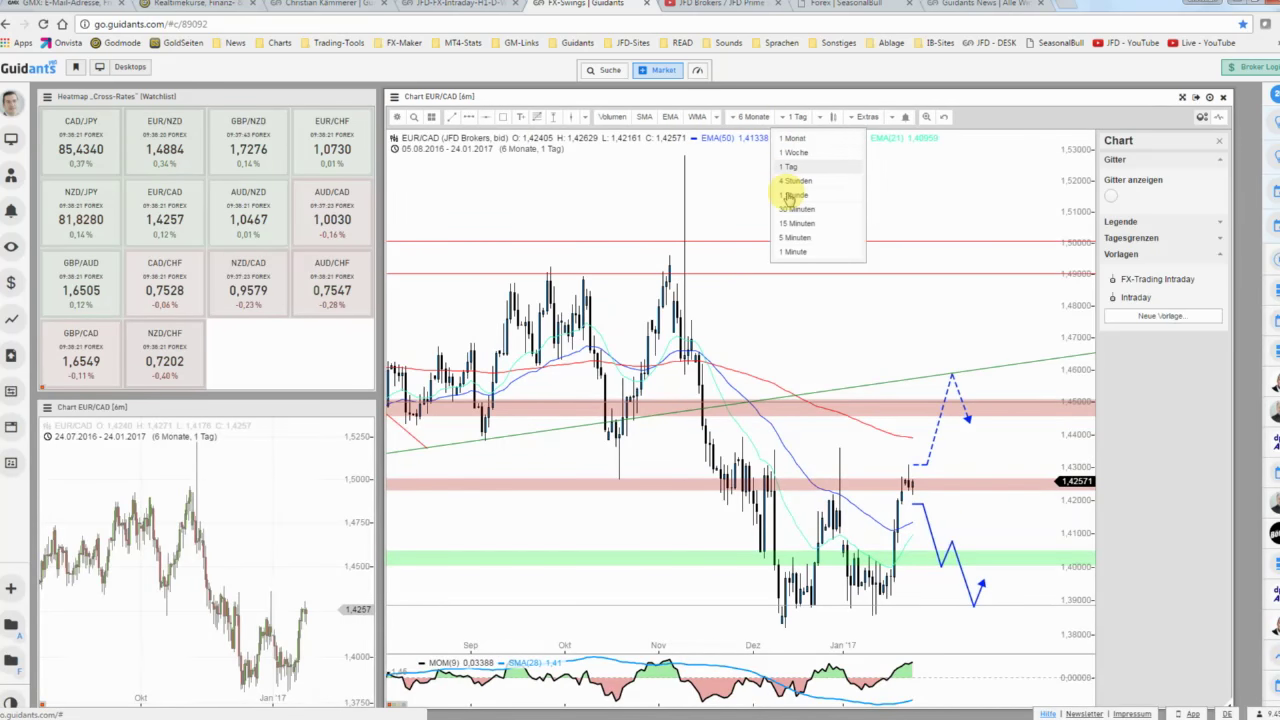
click(251, 488)
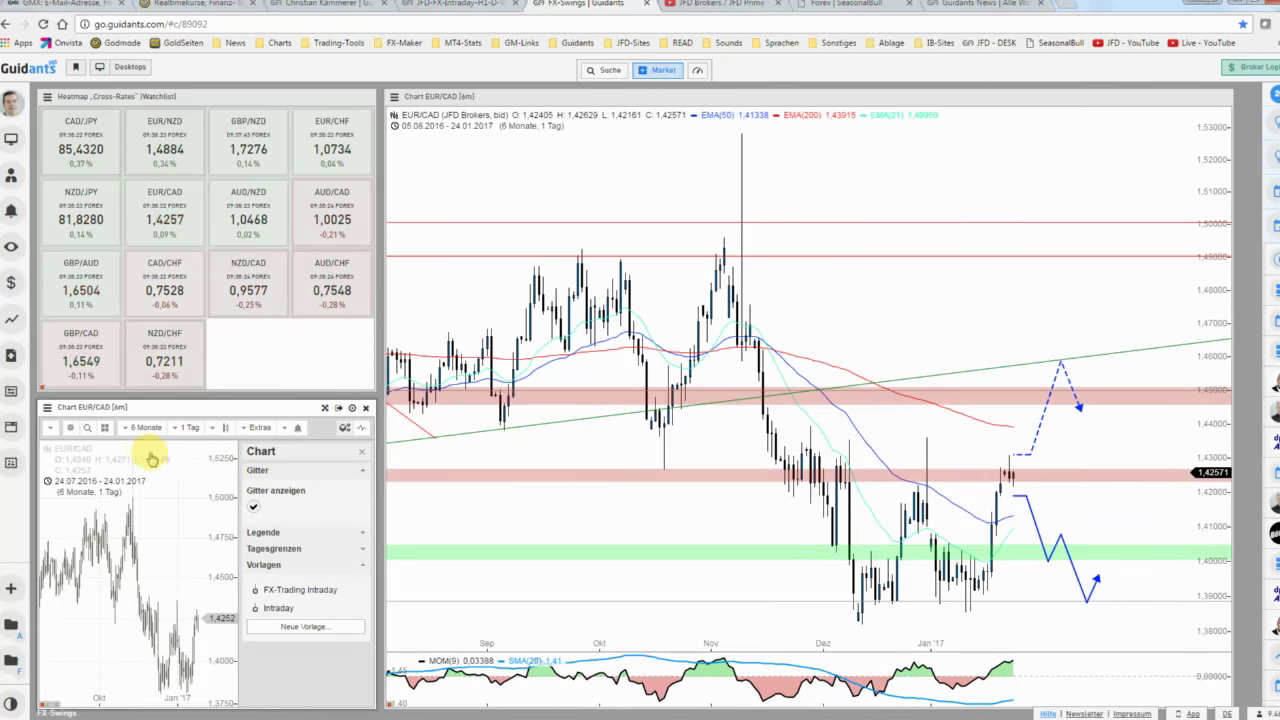
click(186, 428)
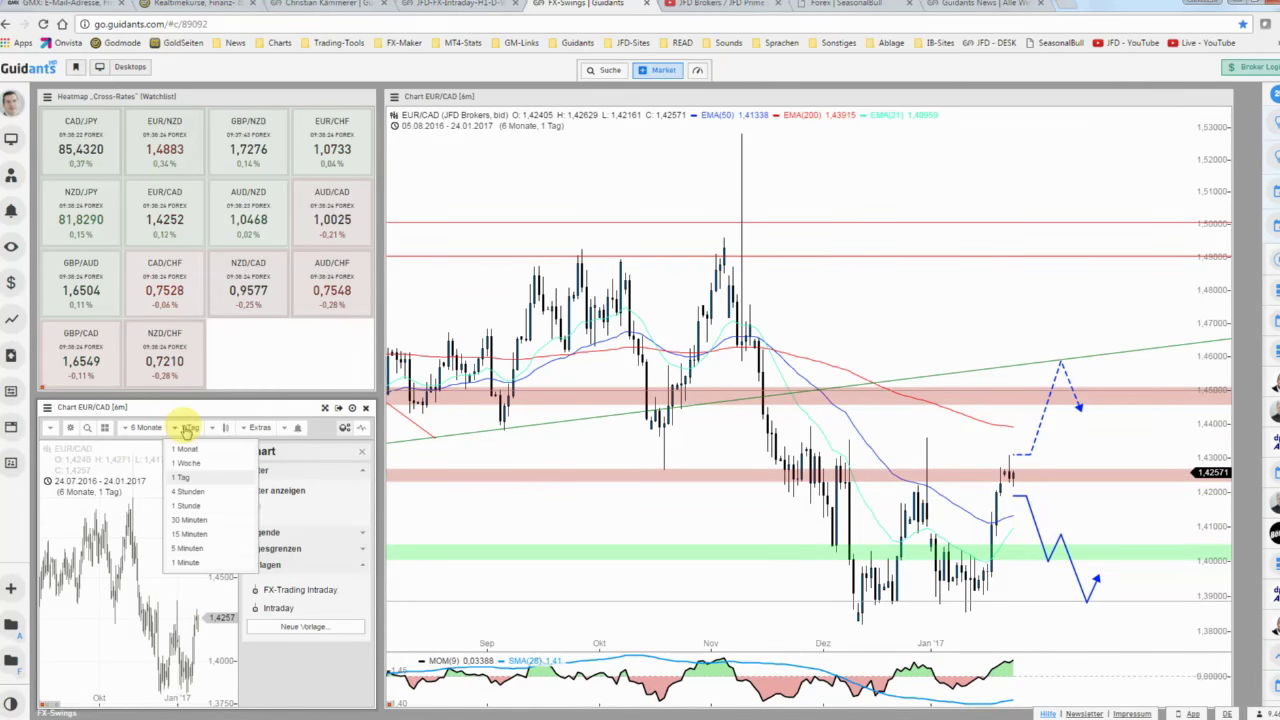
click(186, 510)
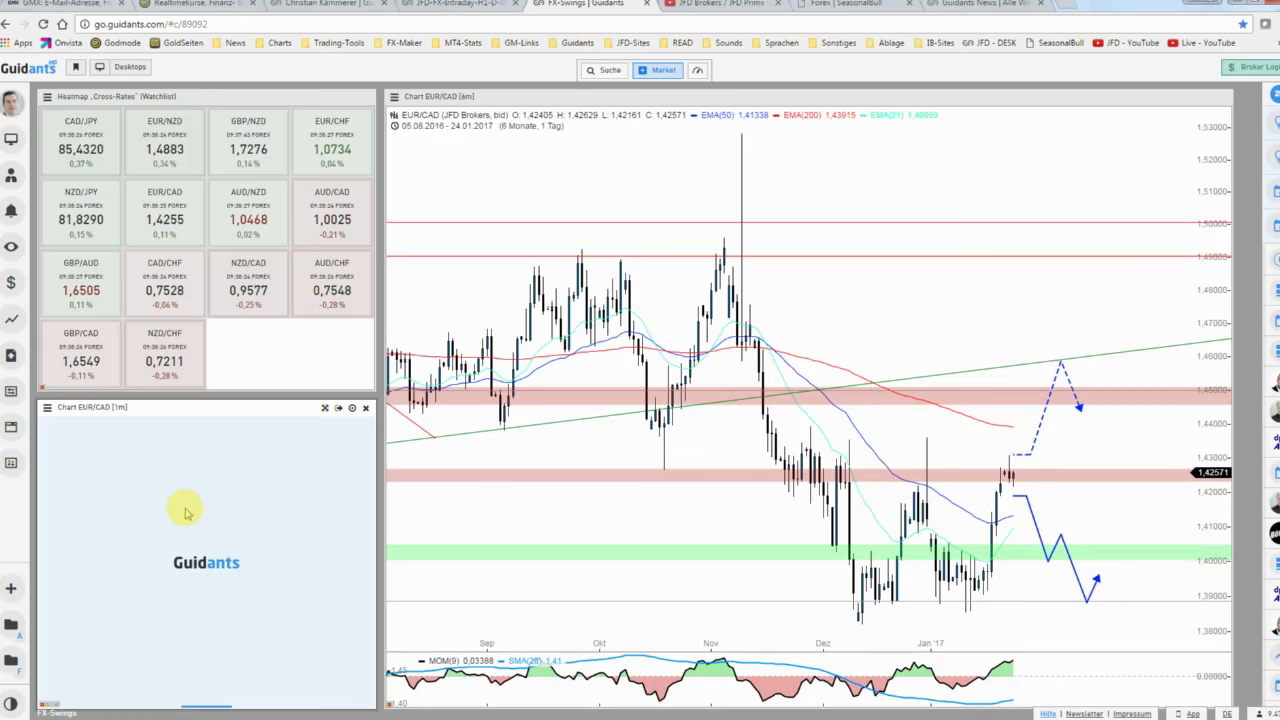
drag(223, 408, 546, 320)
drag(705, 266, 222, 403)
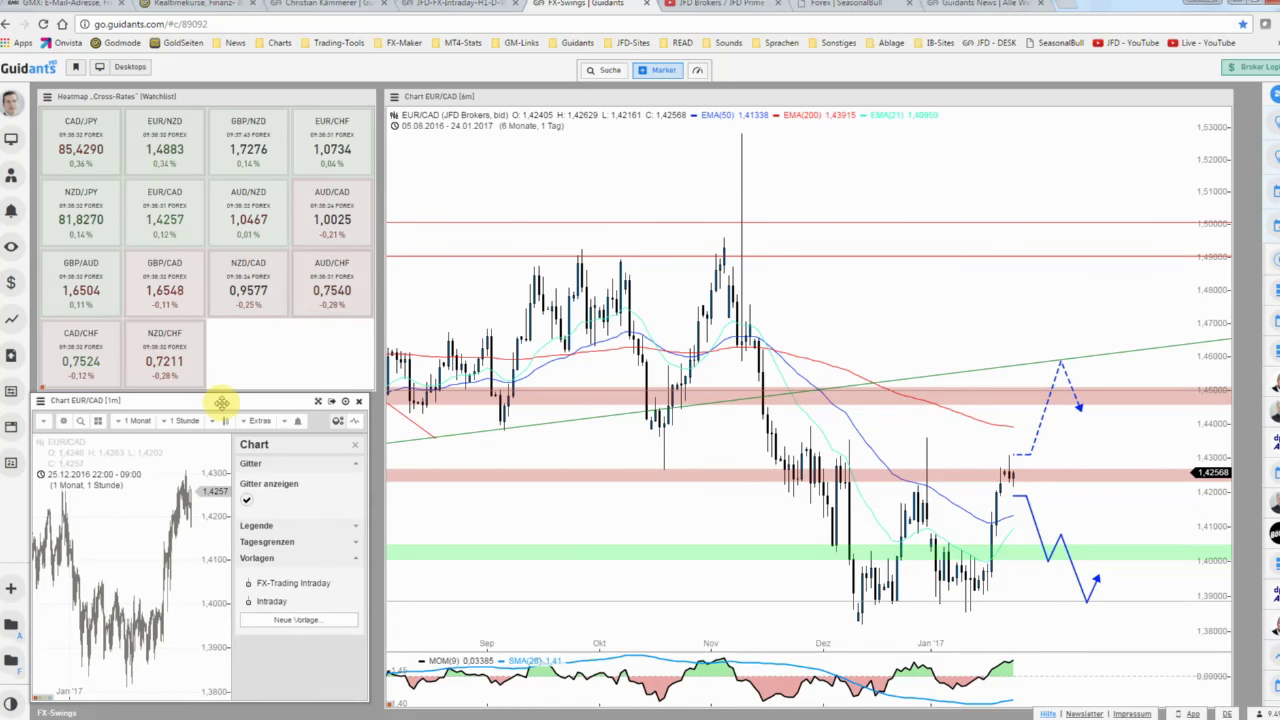
Step: Maximize the hourly EUR/CAD chart and source it from JFD Brokers with the JFD template
click(327, 410)
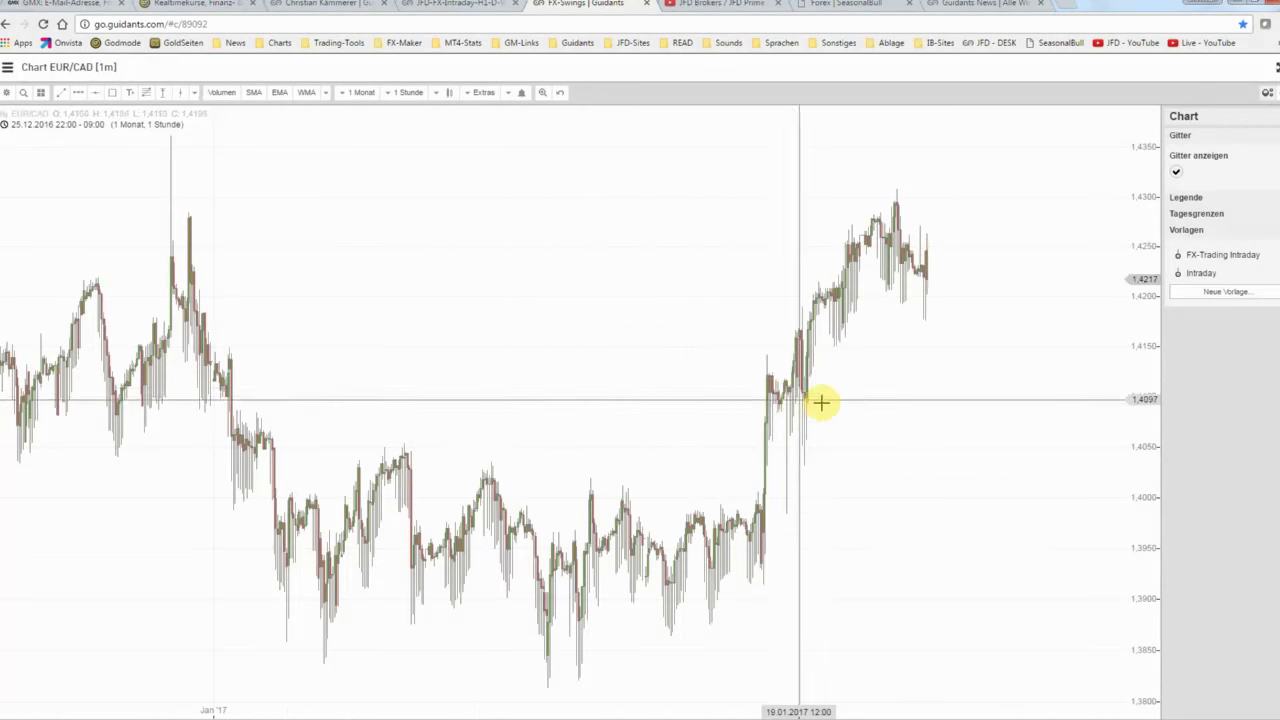
click(771, 362)
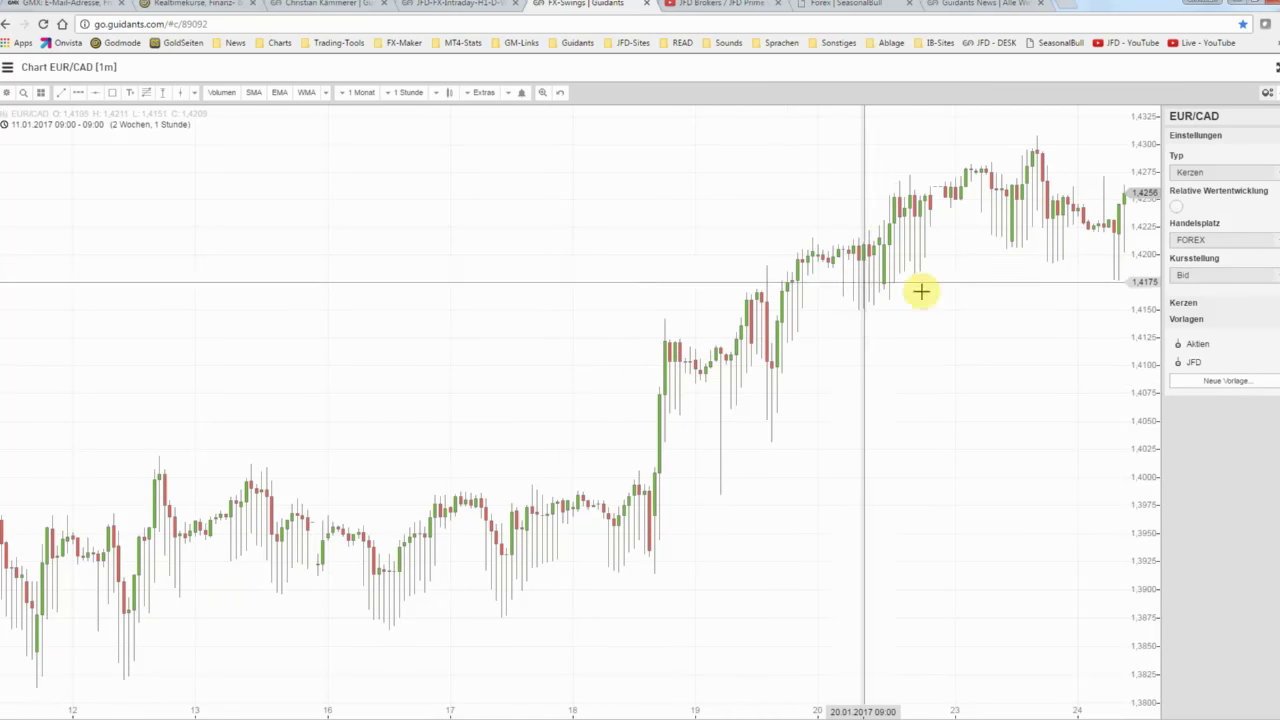
click(1226, 244)
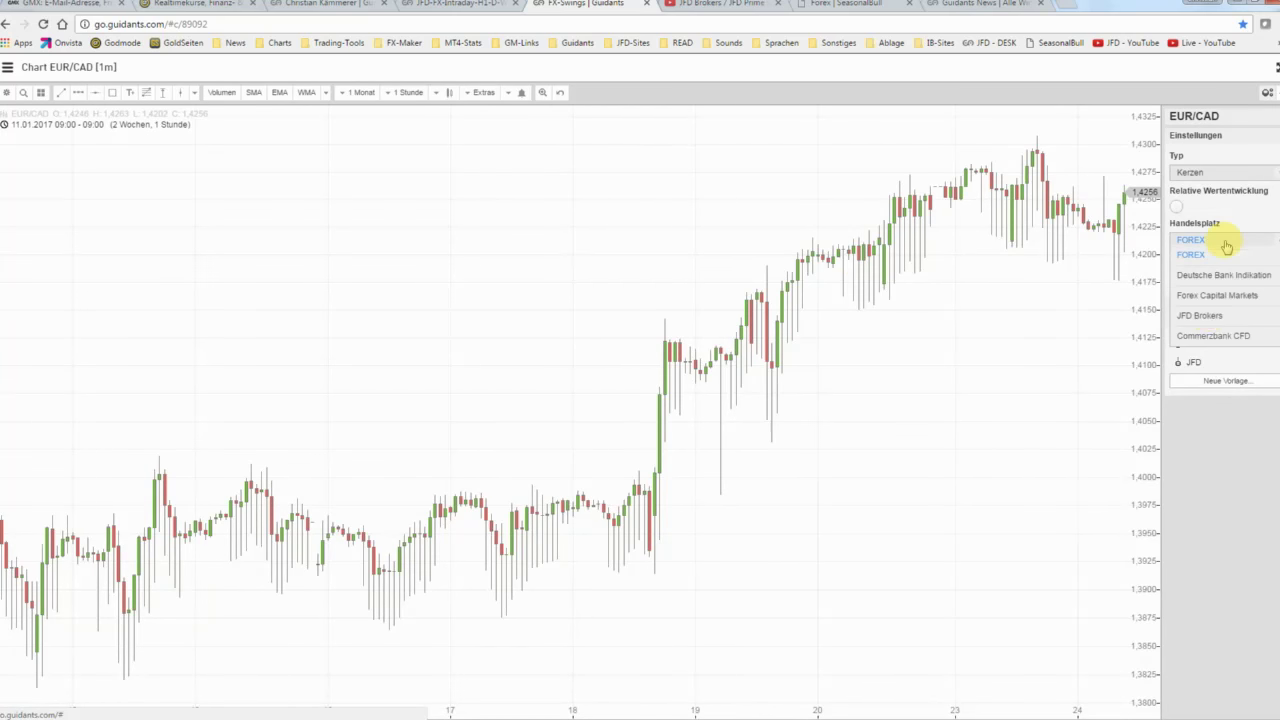
click(1200, 316)
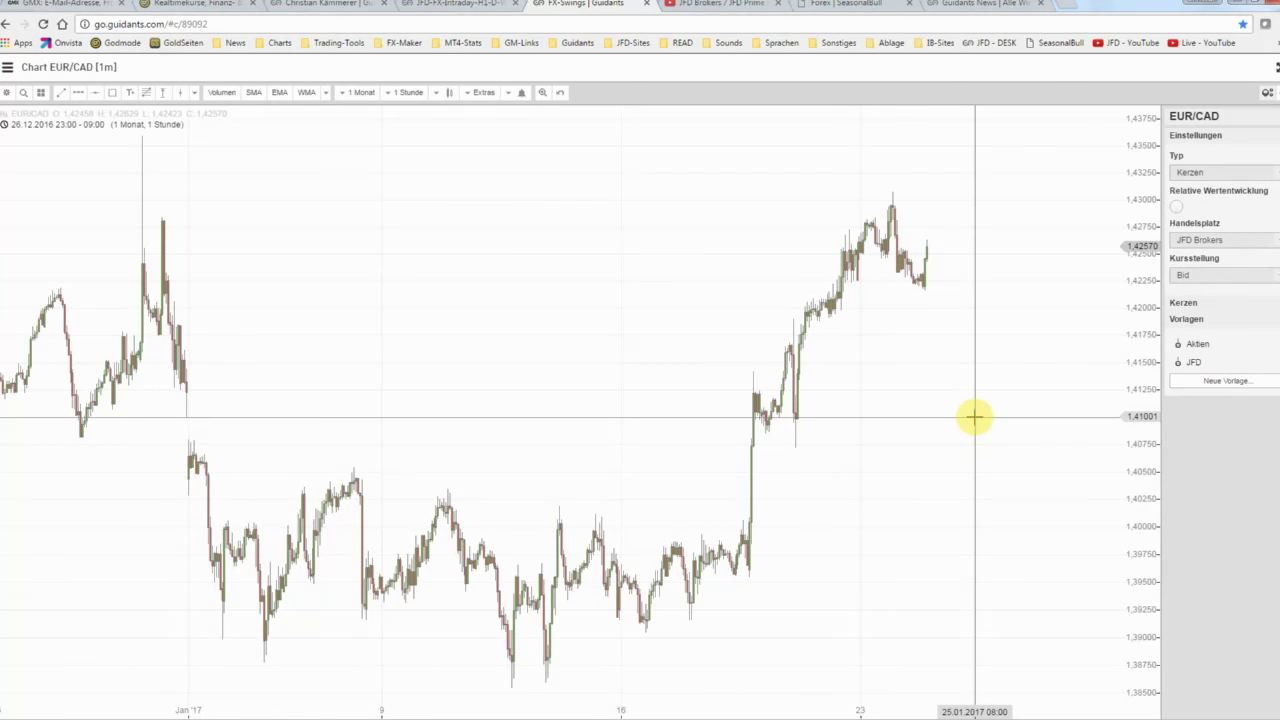
click(1194, 362)
Step: Frame about two weeks of hourly bars near the latest candles and turn off Gitter anzeigen
scroll(1000, 403, up, 1)
scroll(1000, 403, up, 1)
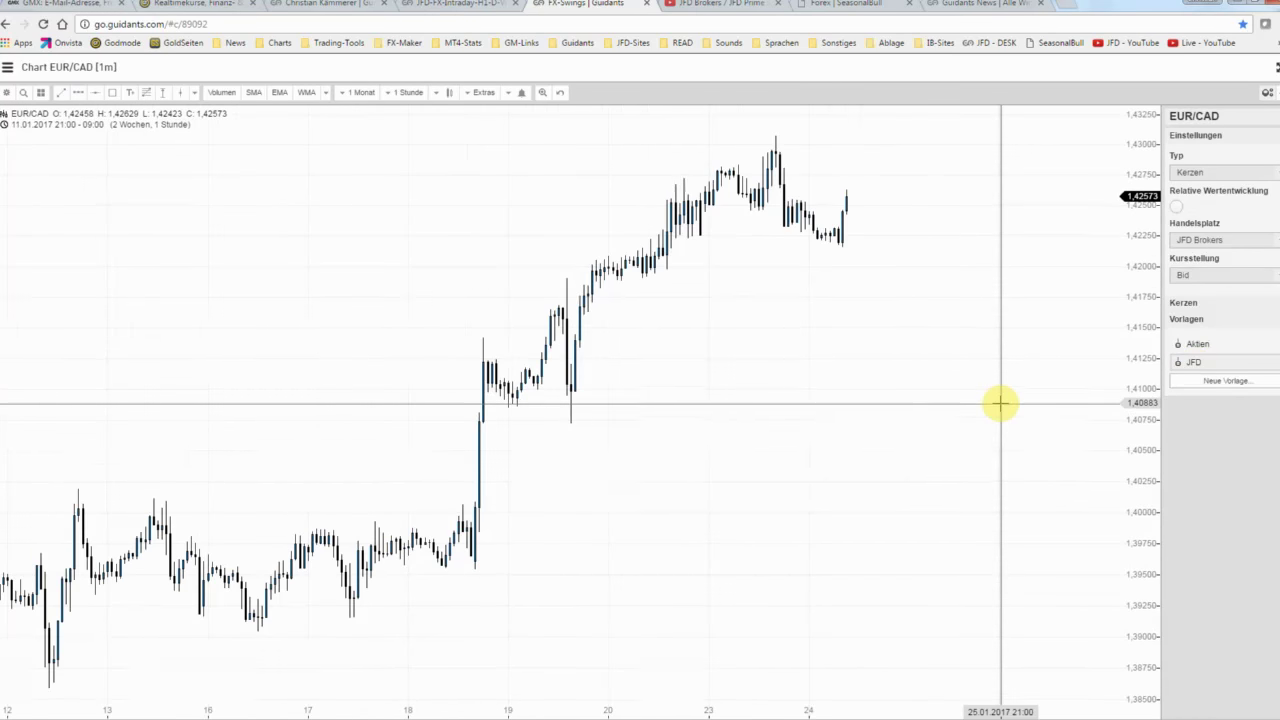
scroll(1000, 403, up, 1)
scroll(975, 403, up, 1)
scroll(975, 403, up, 1)
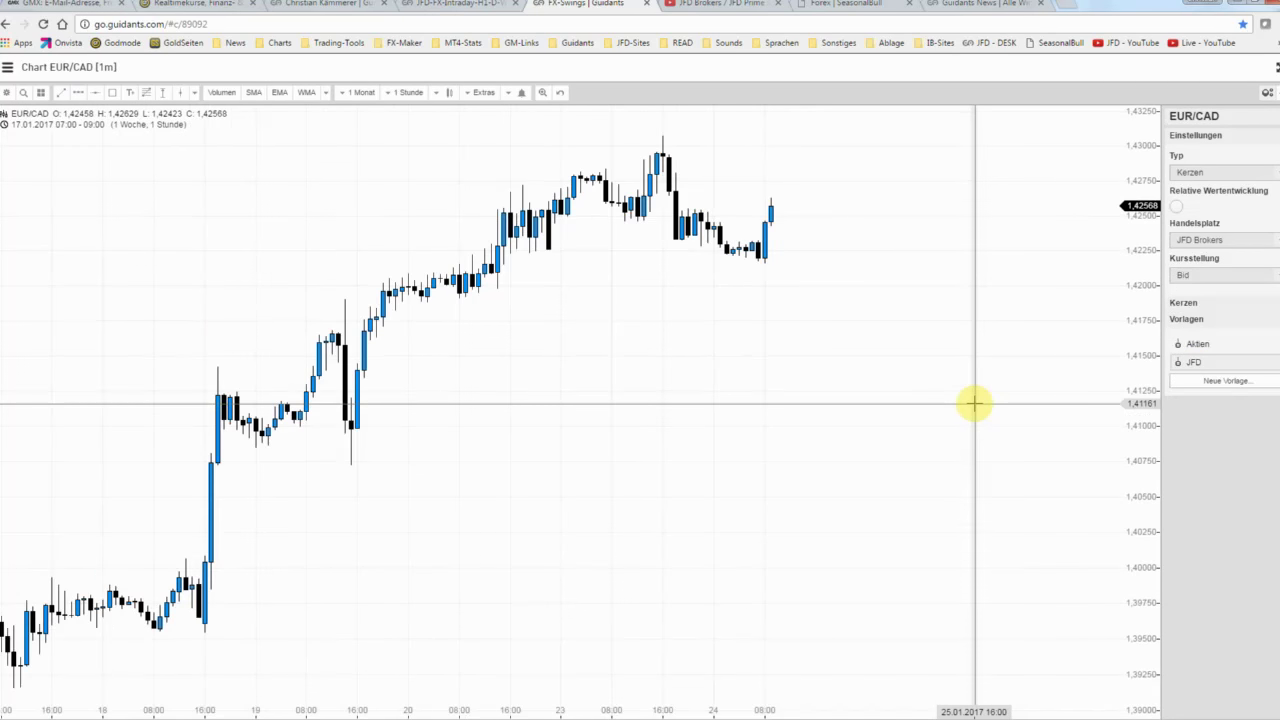
scroll(975, 403, up, 1)
scroll(975, 403, down, 1)
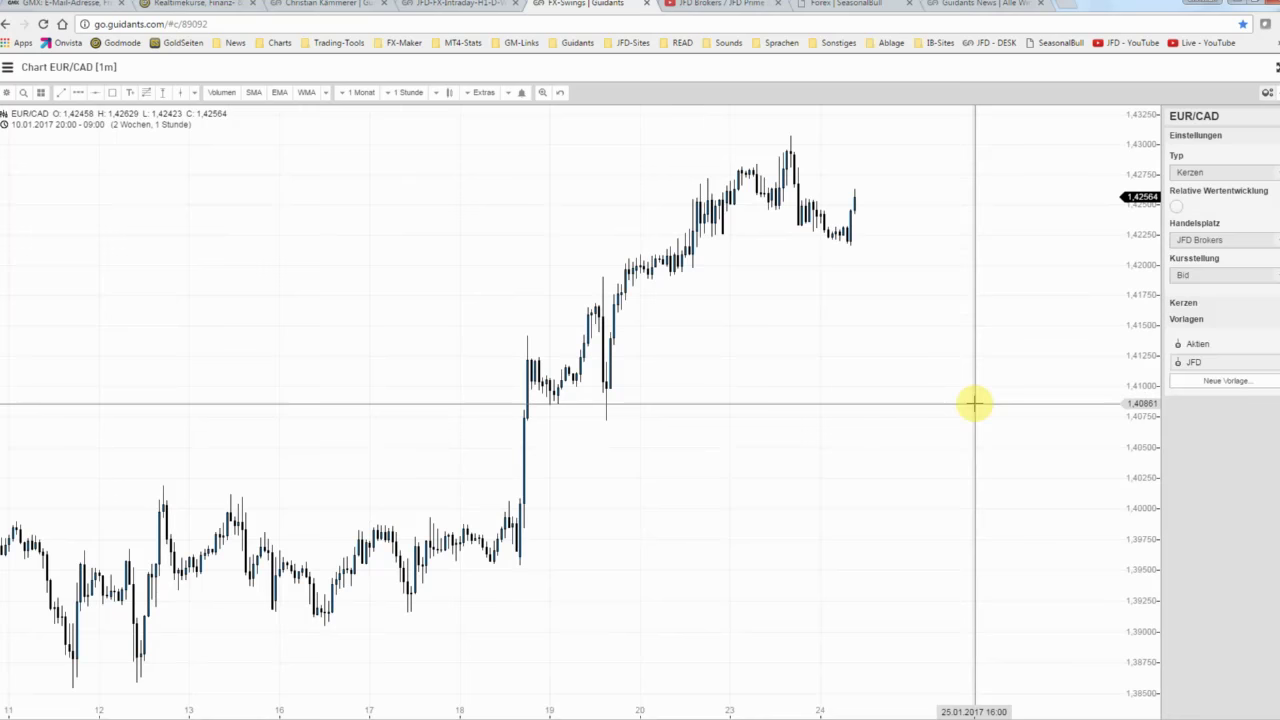
scroll(975, 403, down, 1)
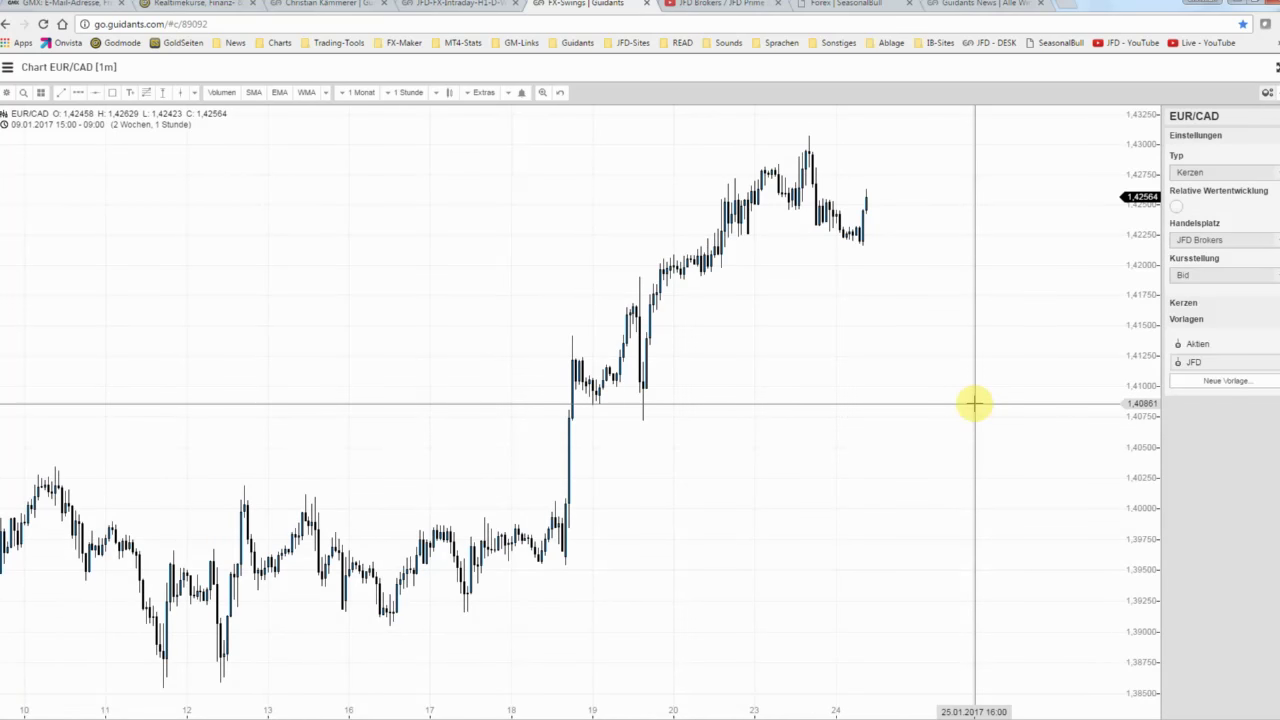
scroll(975, 403, down, 1)
scroll(975, 403, down, 1)
scroll(975, 403, down, 1)
scroll(975, 403, down, 1)
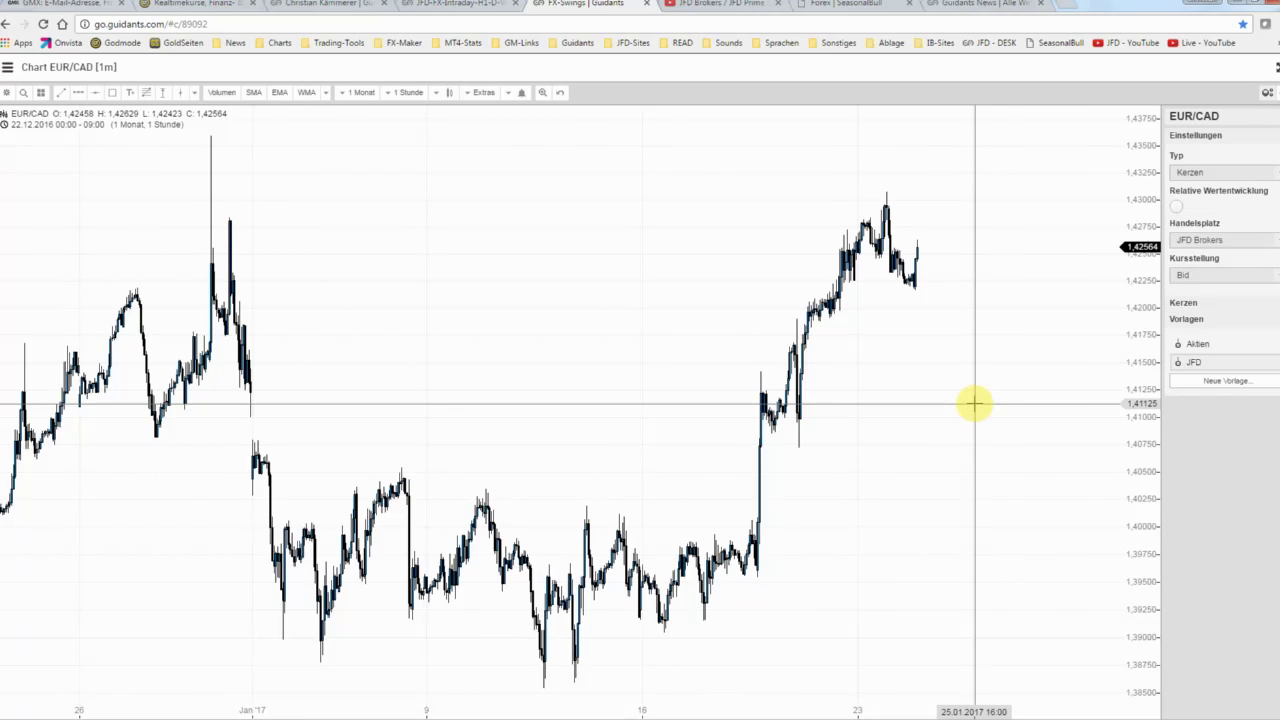
scroll(975, 403, up, 1)
scroll(975, 403, up, 3)
scroll(975, 403, up, 2)
drag(719, 396, 789, 397)
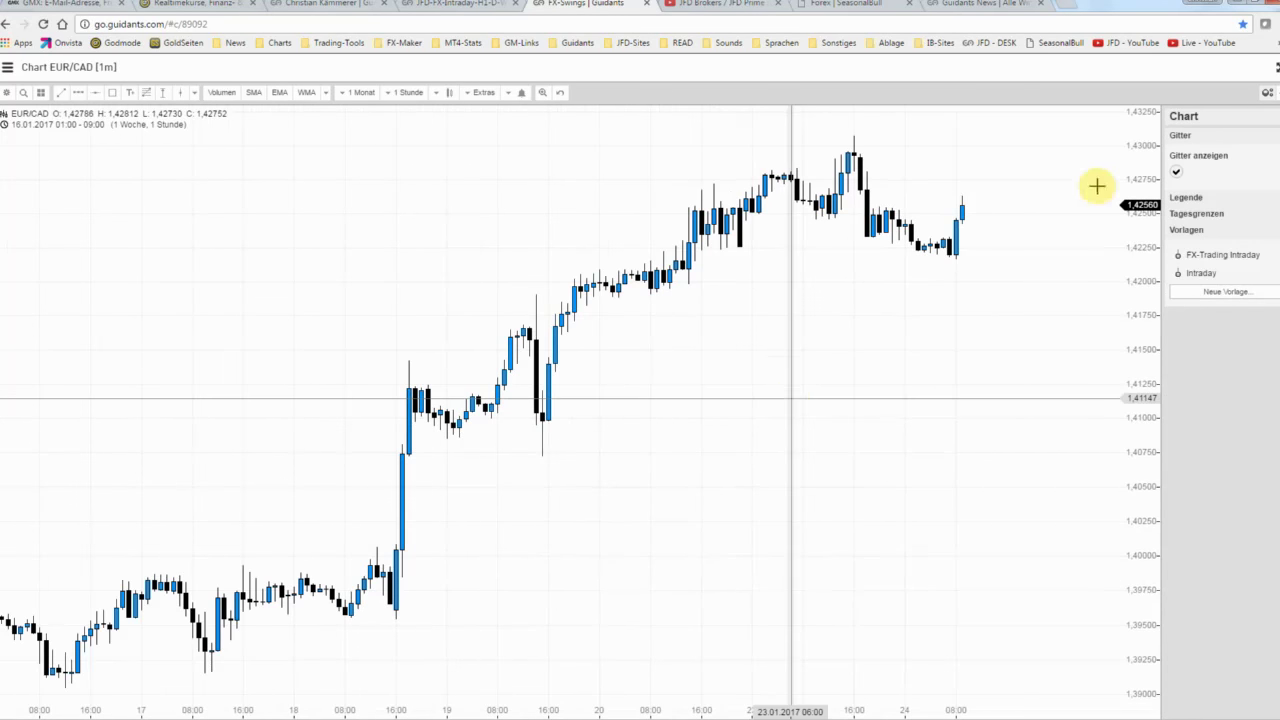
click(1176, 178)
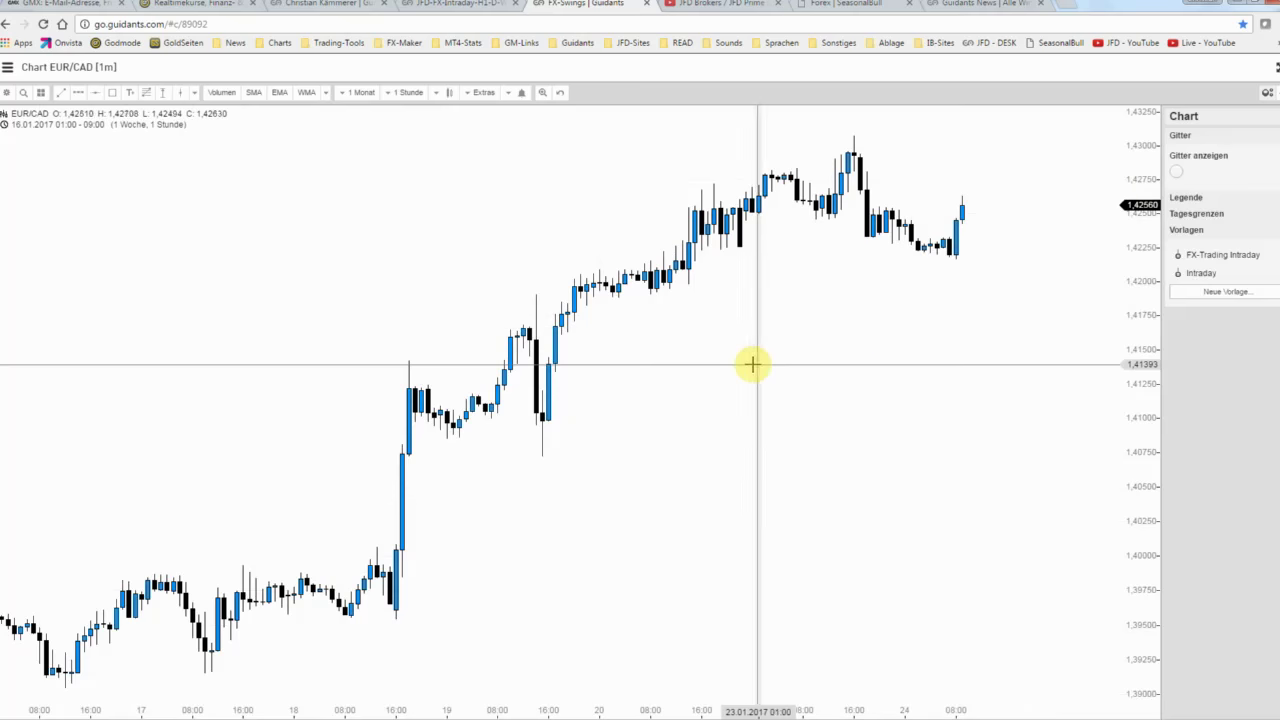
scroll(886, 360, down, 1)
scroll(1012, 340, down, 1)
scroll(580, 177, down, 1)
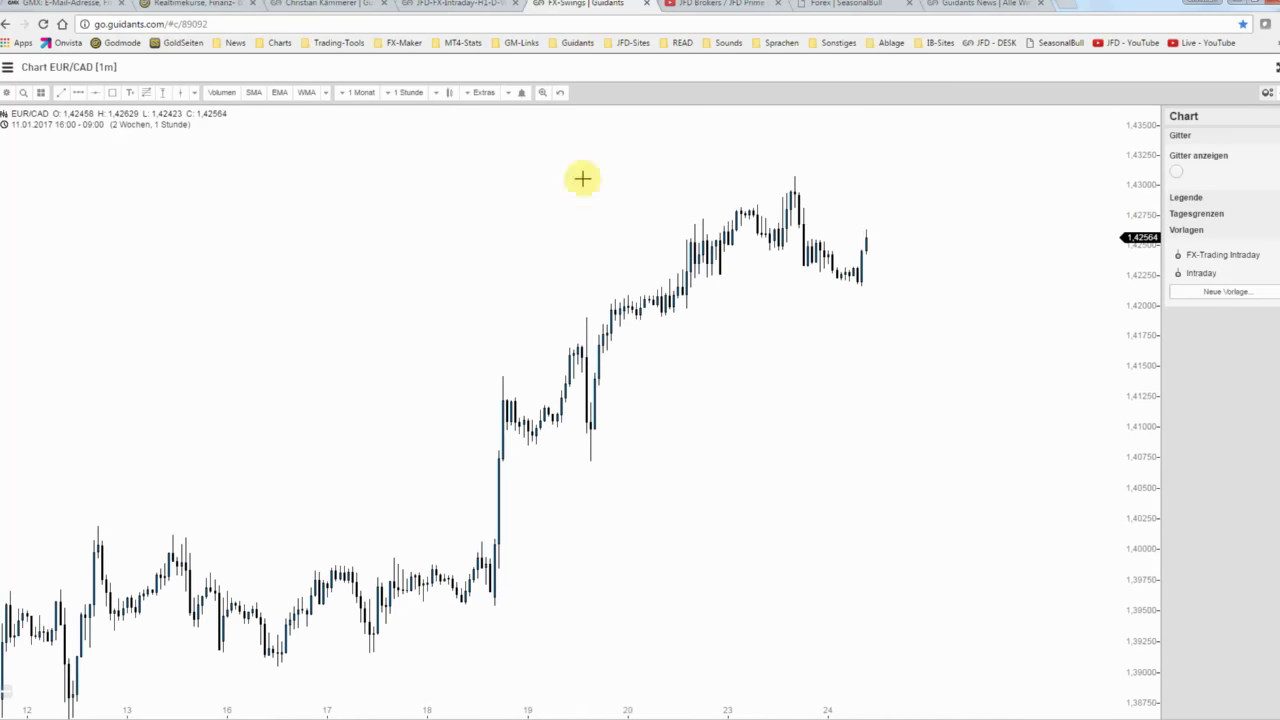
click(325, 93)
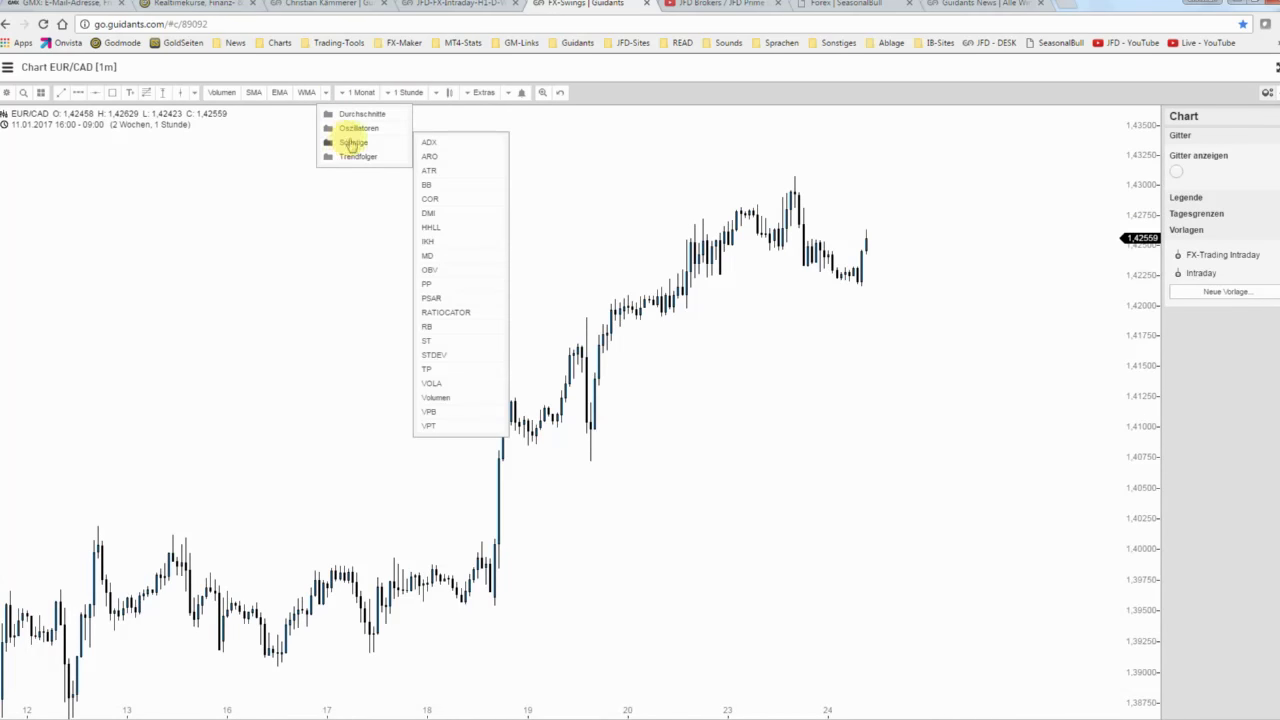
mouse_move(353, 142)
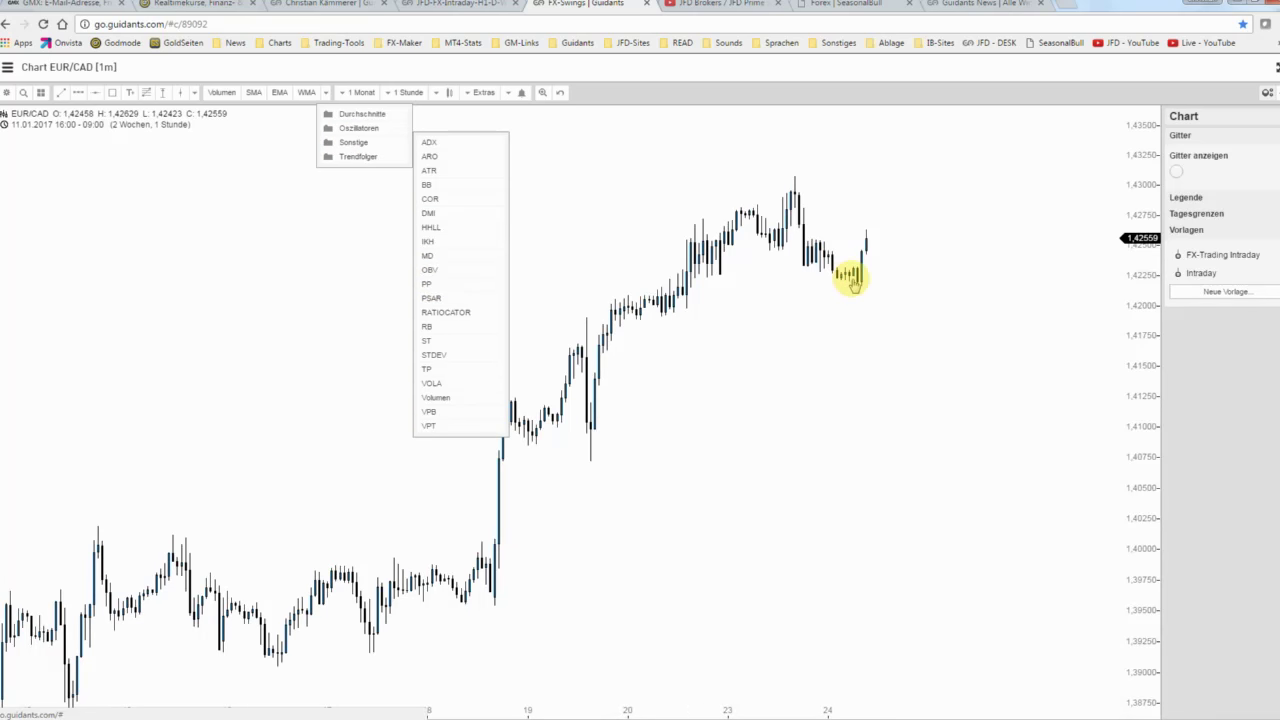
Step: Add the PP pivot-point indicator from Sonstige, showing PP 1.42587 with R1–R3 and S1–S3
click(432, 286)
scroll(1010, 295, up, 2)
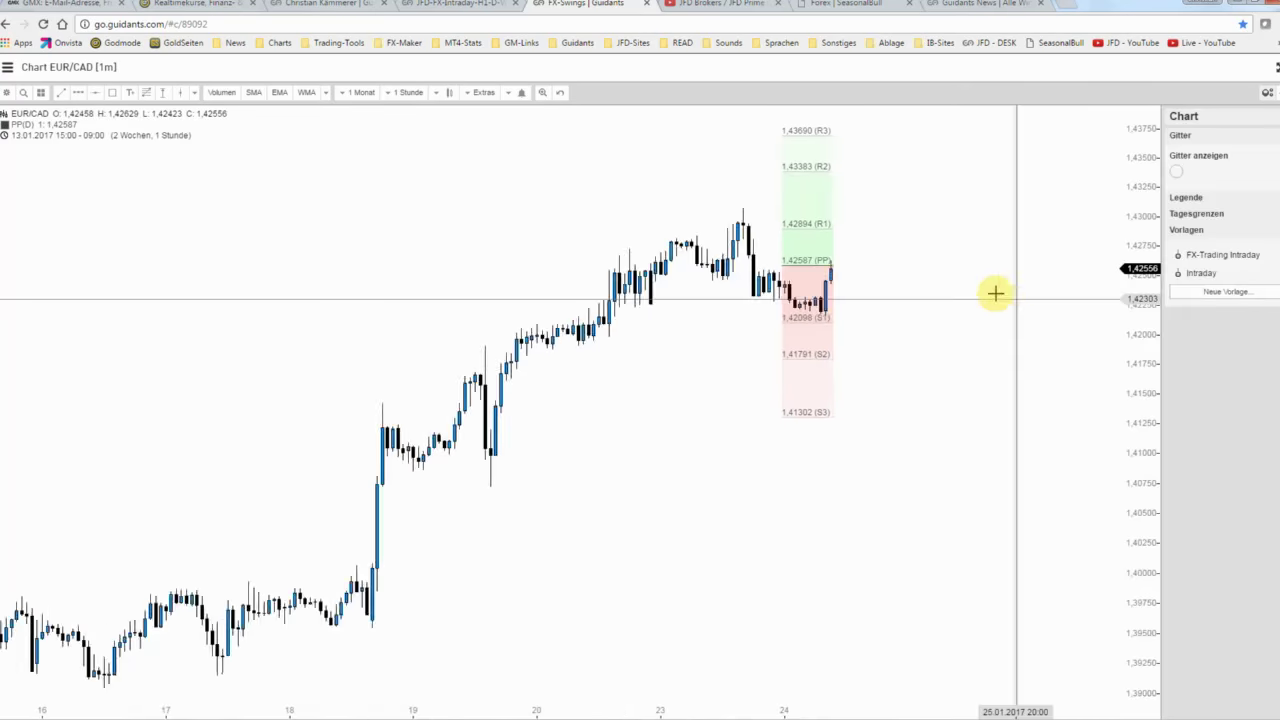
scroll(990, 290, up, 2)
scroll(933, 284, up, 1)
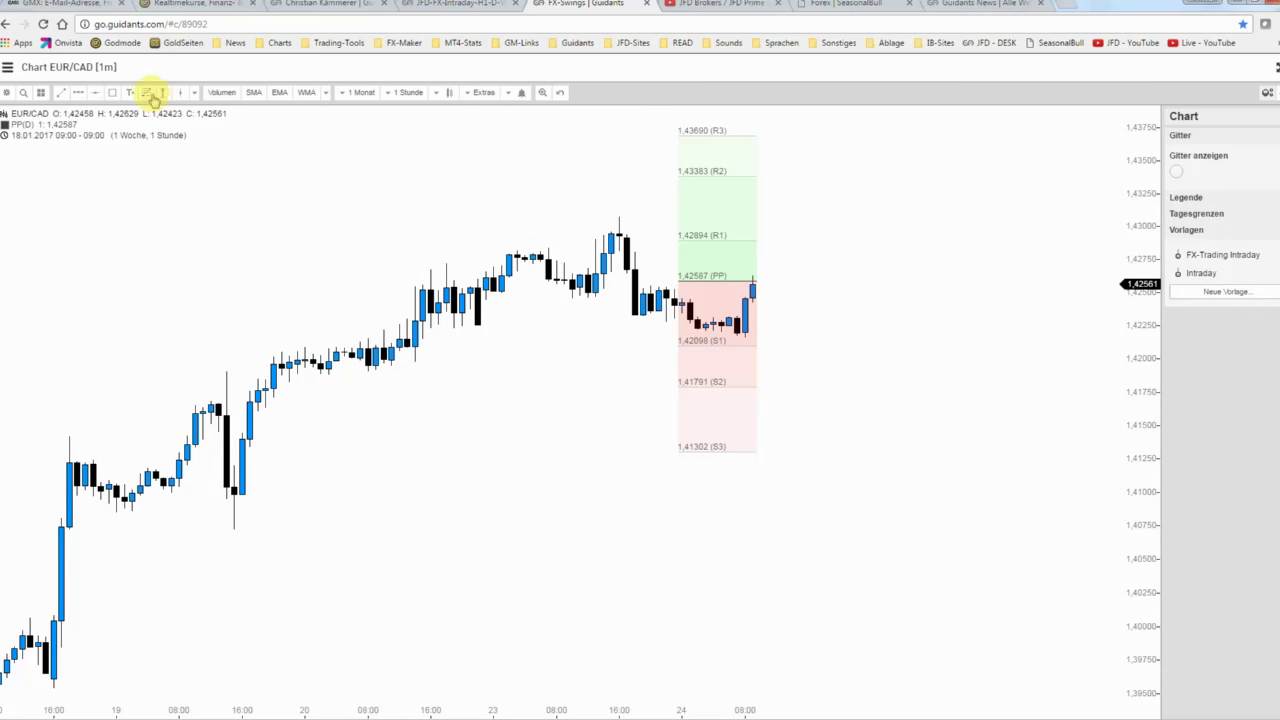
Step: Draw a Grüne Zone rectangle near 1.4225 from 20.01 past the latest candles, just above S1
click(113, 93)
click(407, 318)
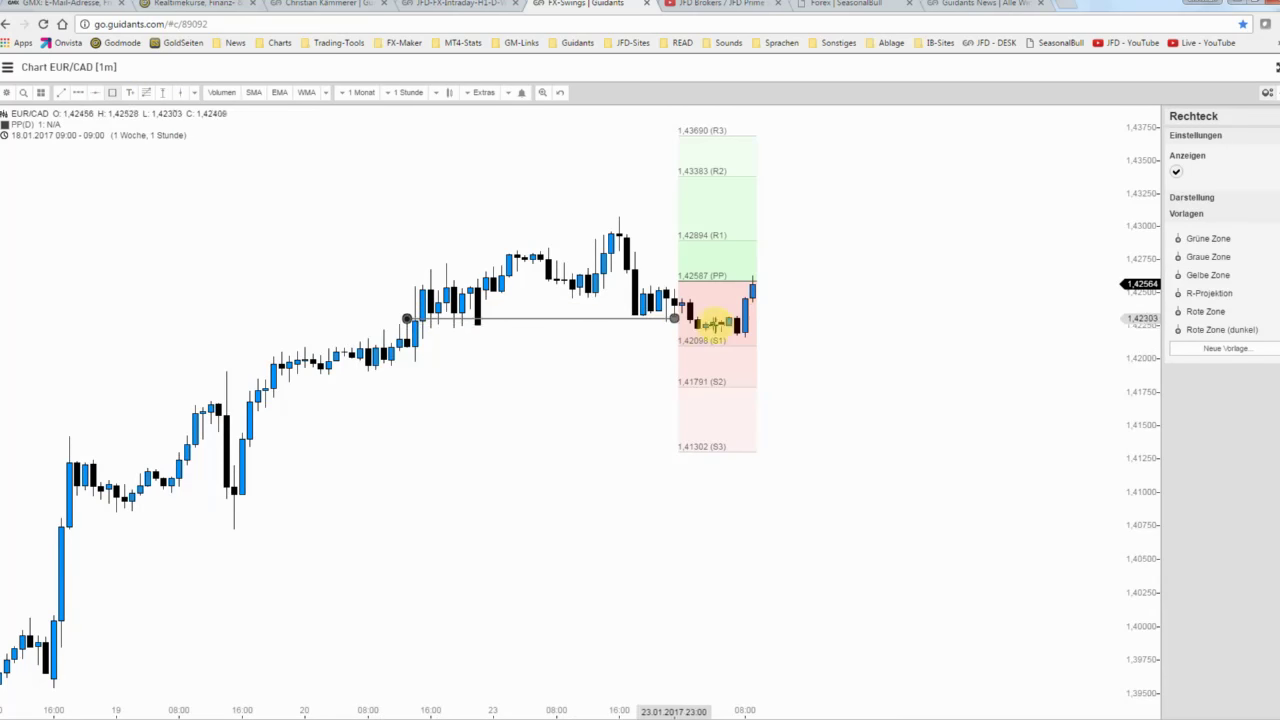
click(748, 330)
drag(772, 330, 1001, 335)
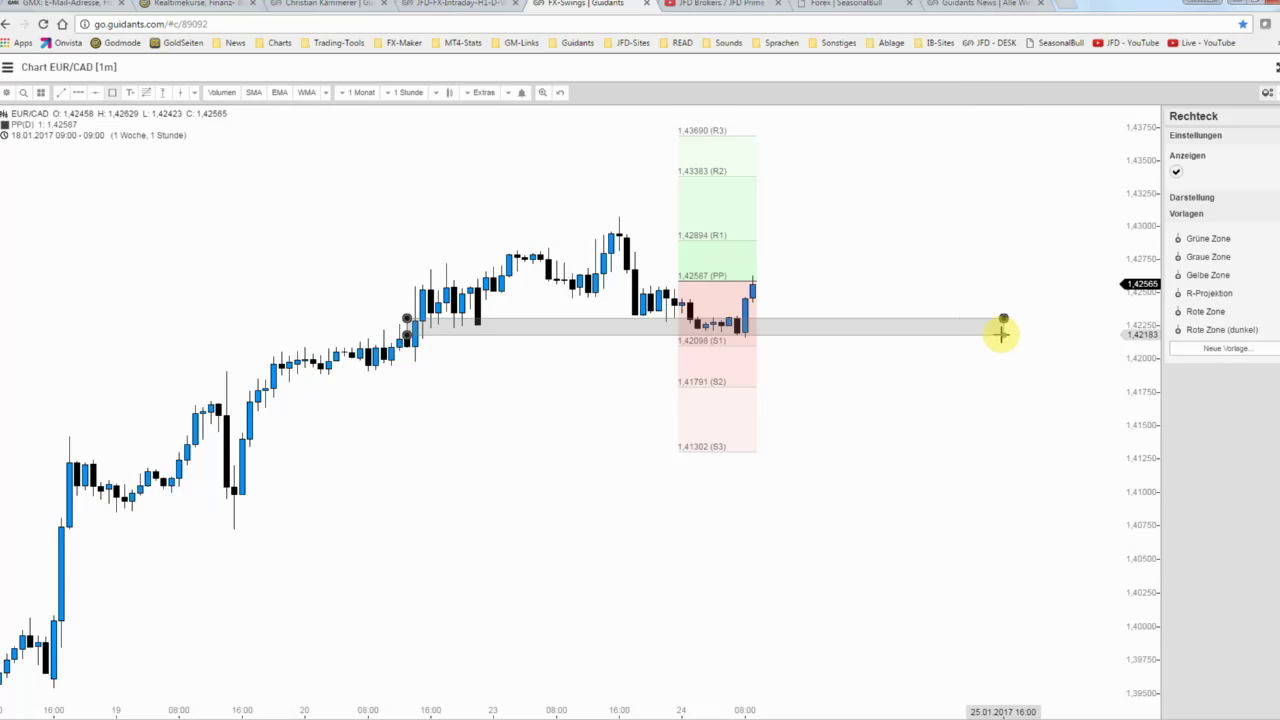
click(1001, 335)
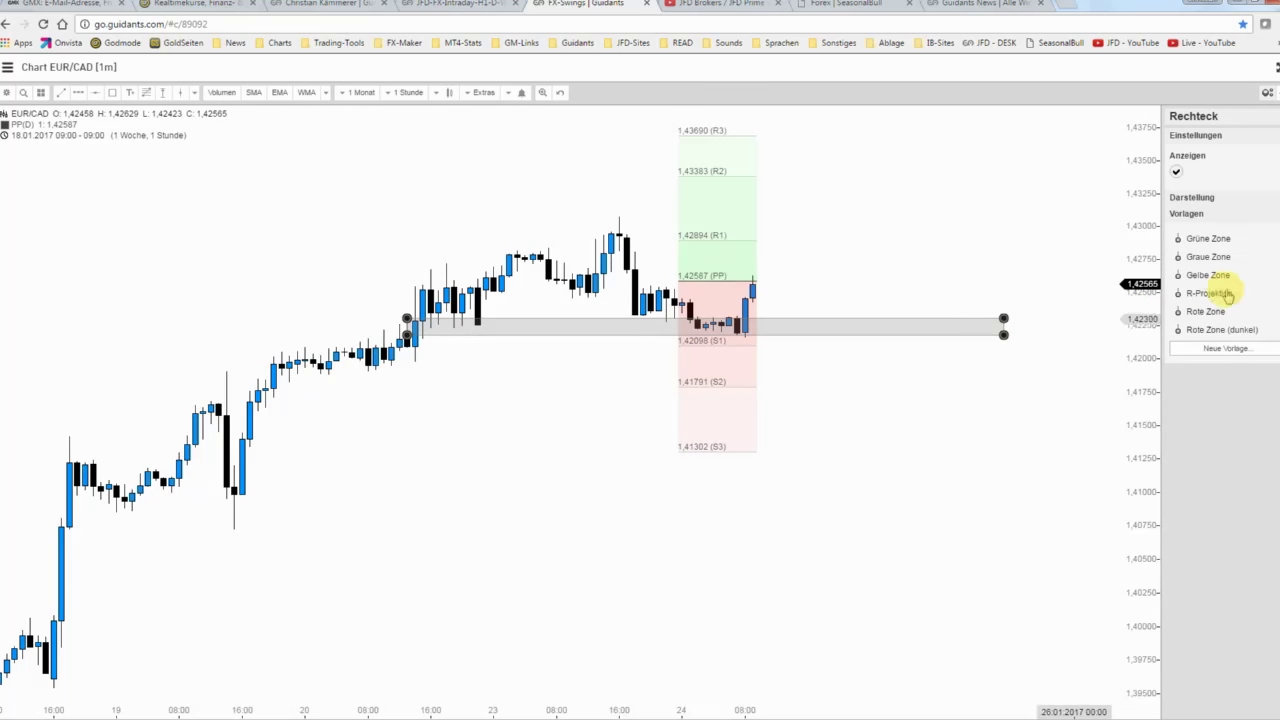
click(1215, 239)
click(990, 294)
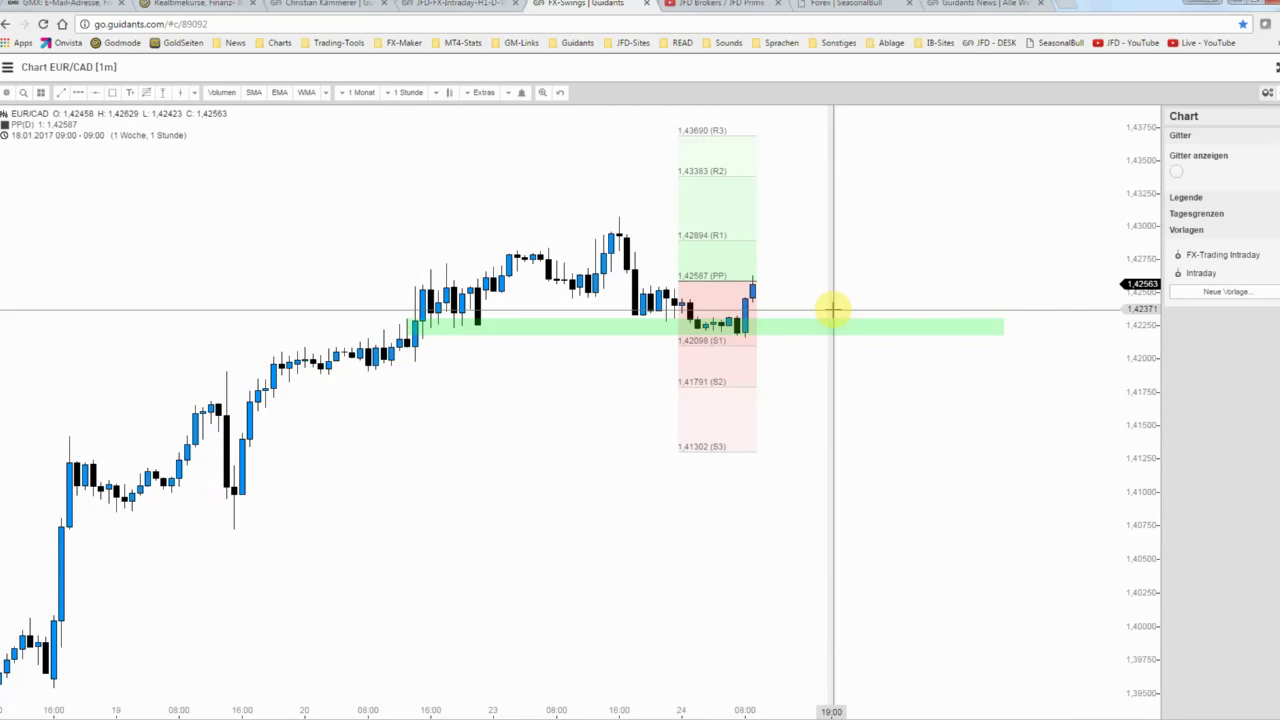
drag(832, 310, 910, 313)
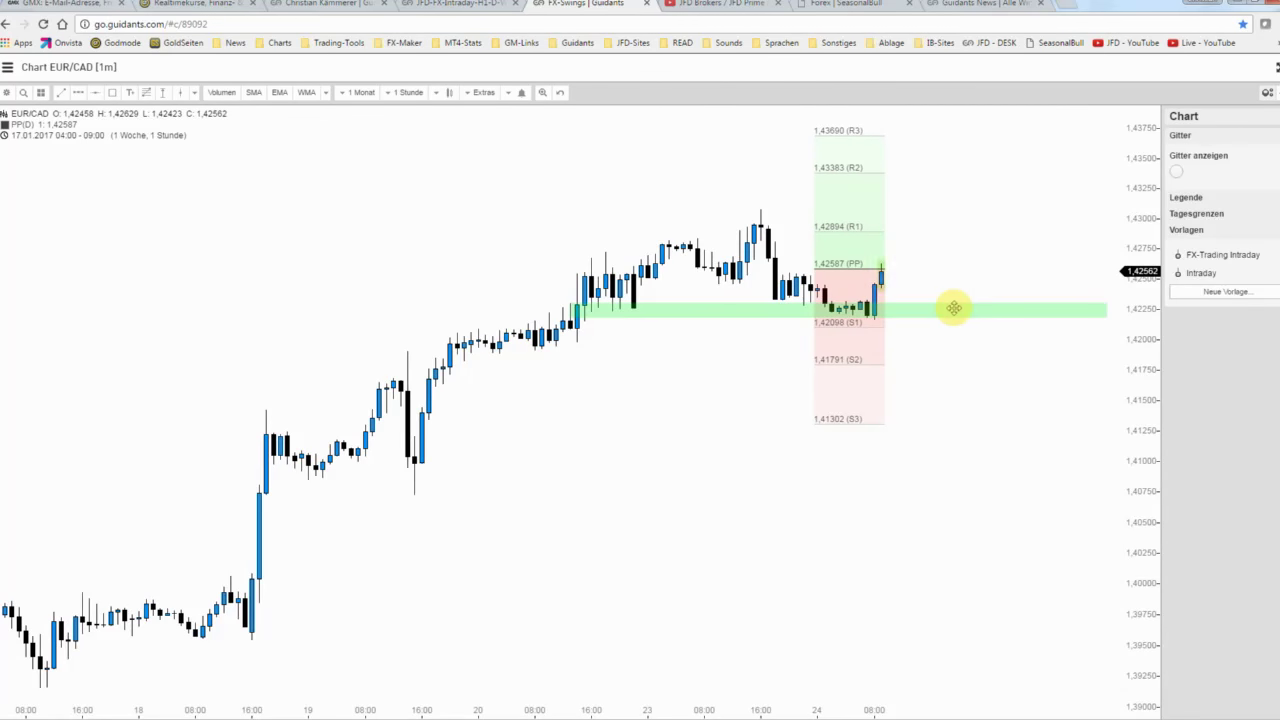